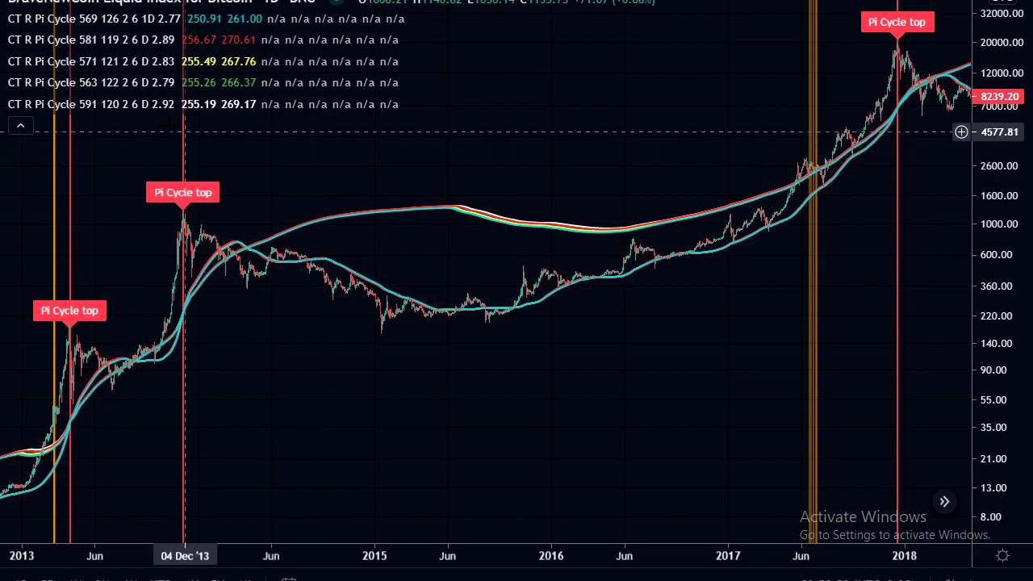
# Zoom in and center the chart on the December 2017 Bitcoin top.
pyautogui.scroll(10, 854, 219)
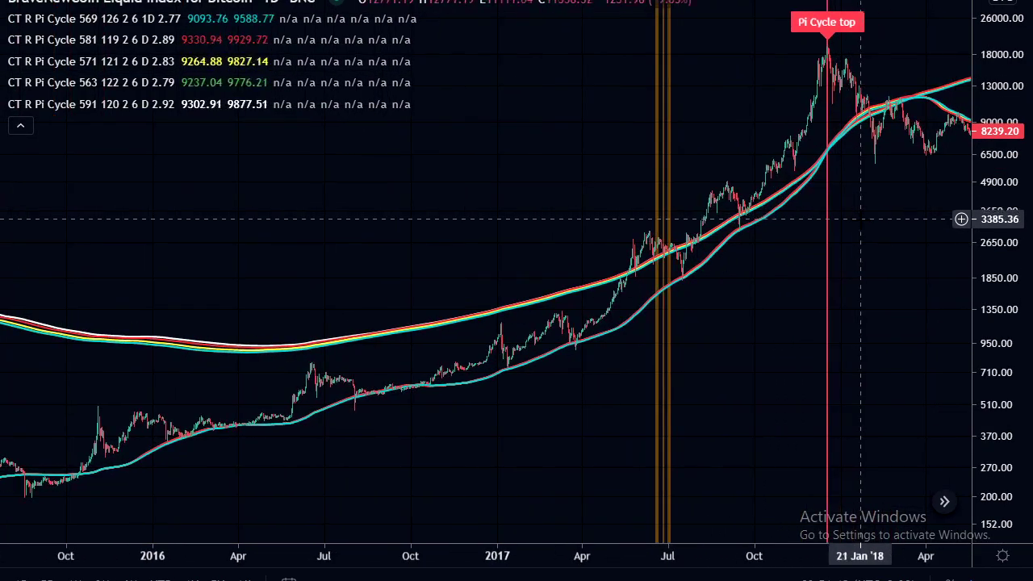
pyautogui.scroll(5, 525, 354)
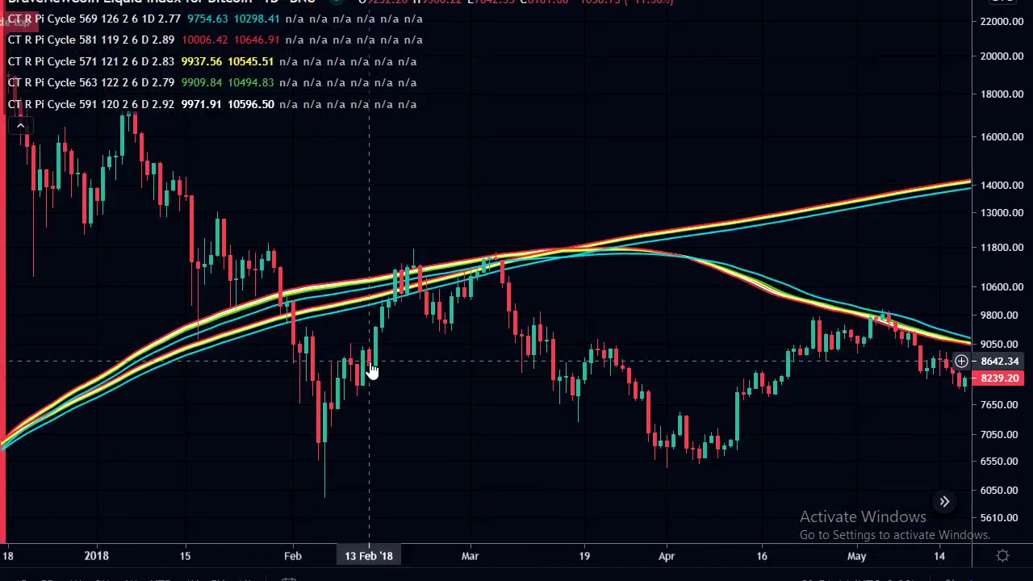
pyautogui.scroll(3, 204, 429)
pyautogui.moveTo(204, 429); pyautogui.dragTo(271, 375)
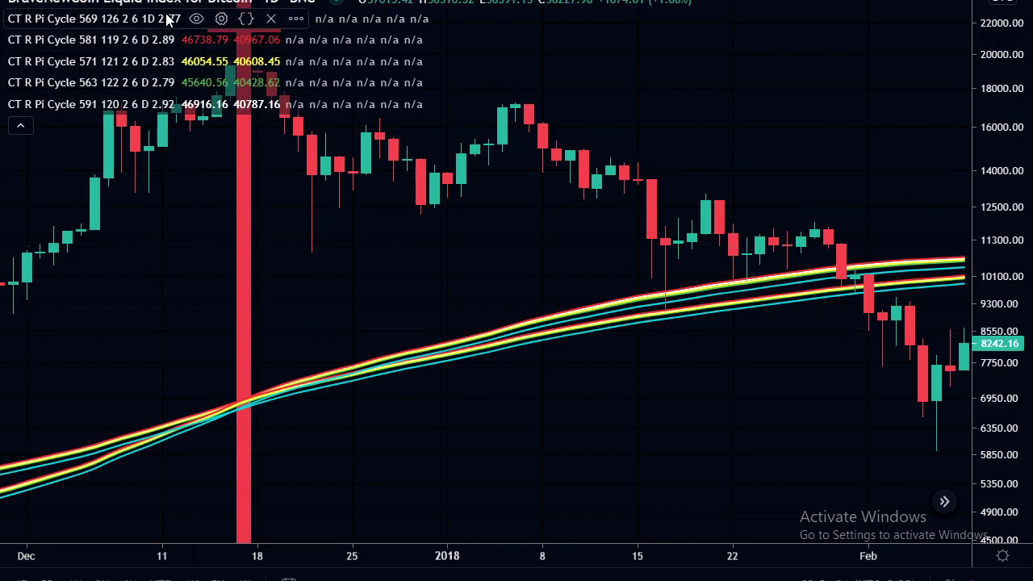
# Hide all five Pi Cycle variants: 569, 581, 571, 563 and 591.
pyautogui.click(196, 20)
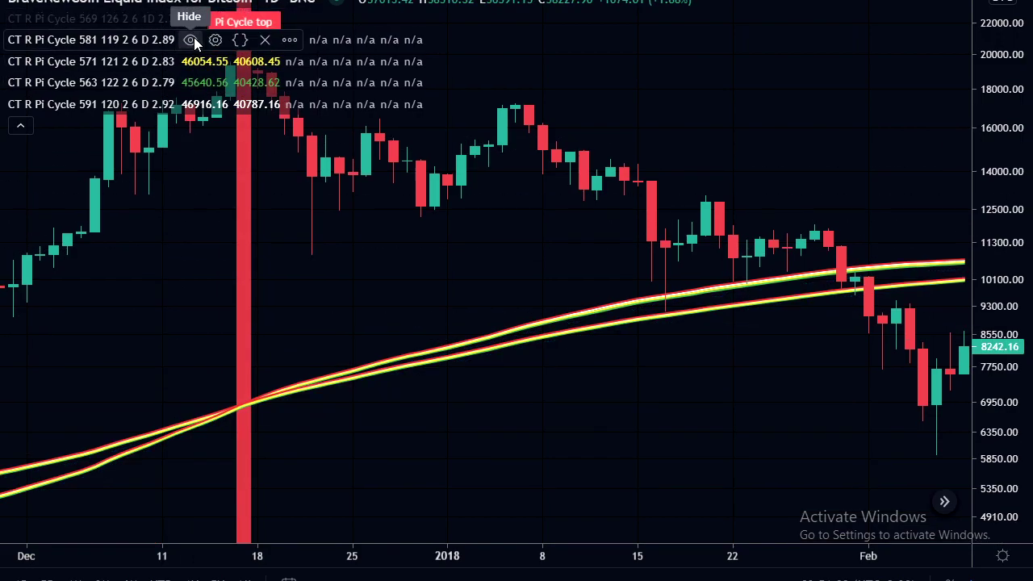
pyautogui.click(193, 39)
pyautogui.click(190, 64)
pyautogui.click(191, 82)
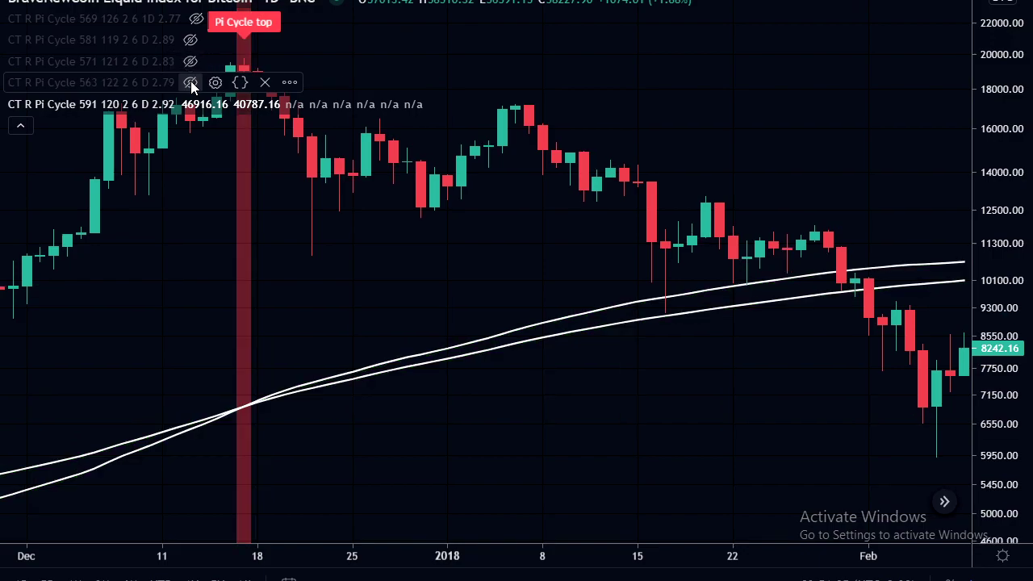
pyautogui.scroll(-3, 240, 369)
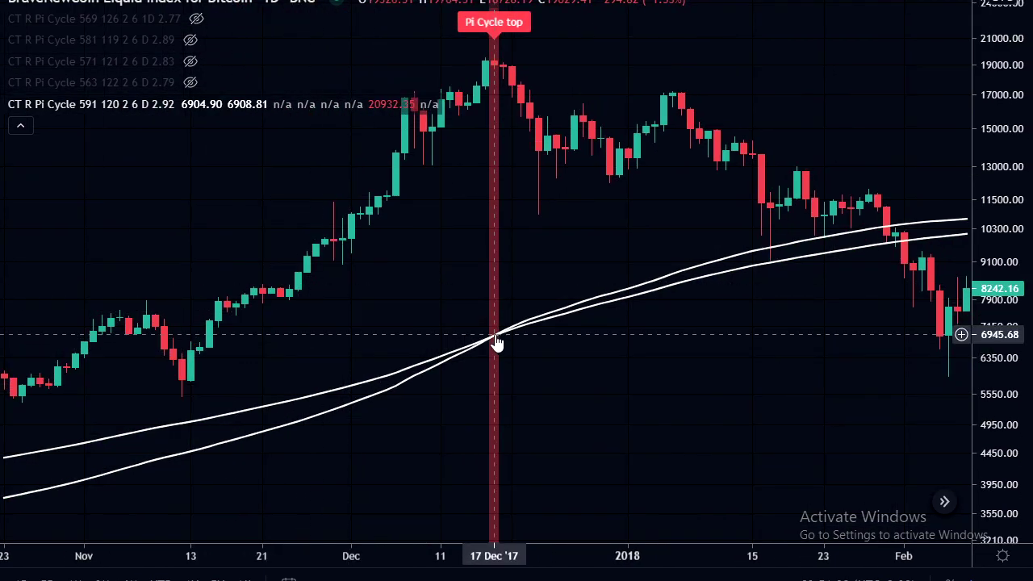
pyautogui.moveTo(114, 113)
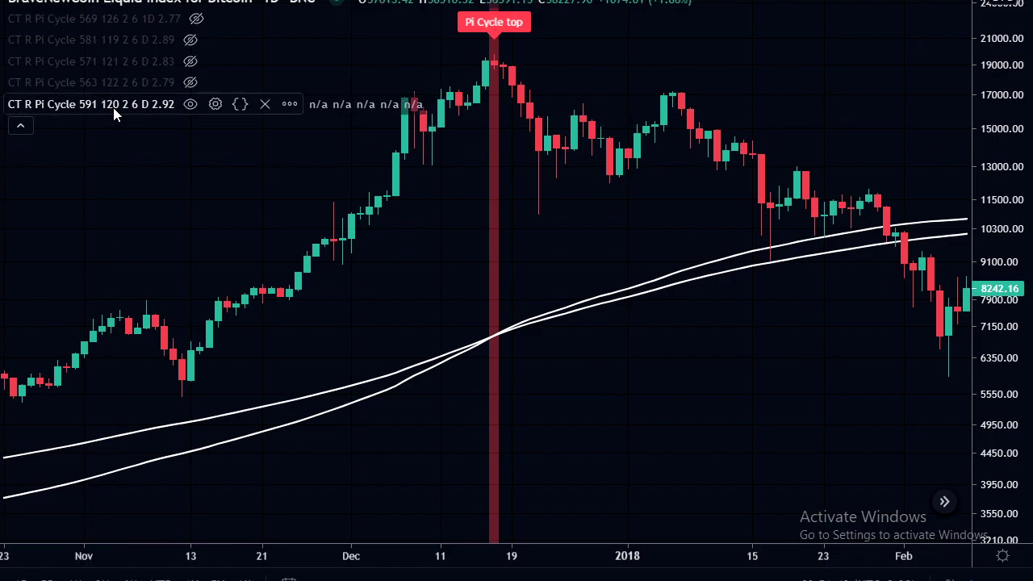
pyautogui.click(187, 104)
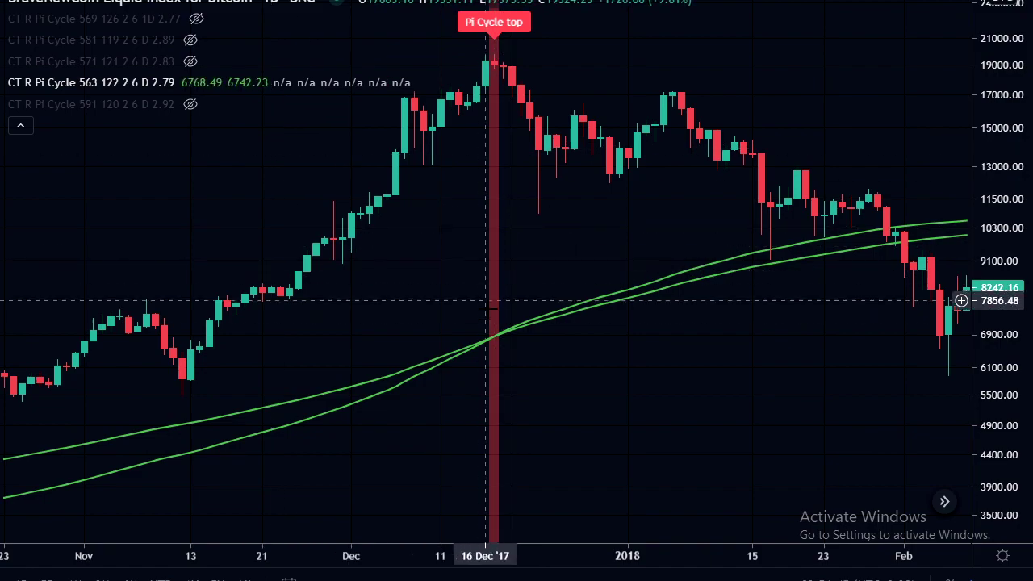
# Show the 571 and 581 variants alone in turn, ending with only 569 visible.
pyautogui.moveTo(252, 63)
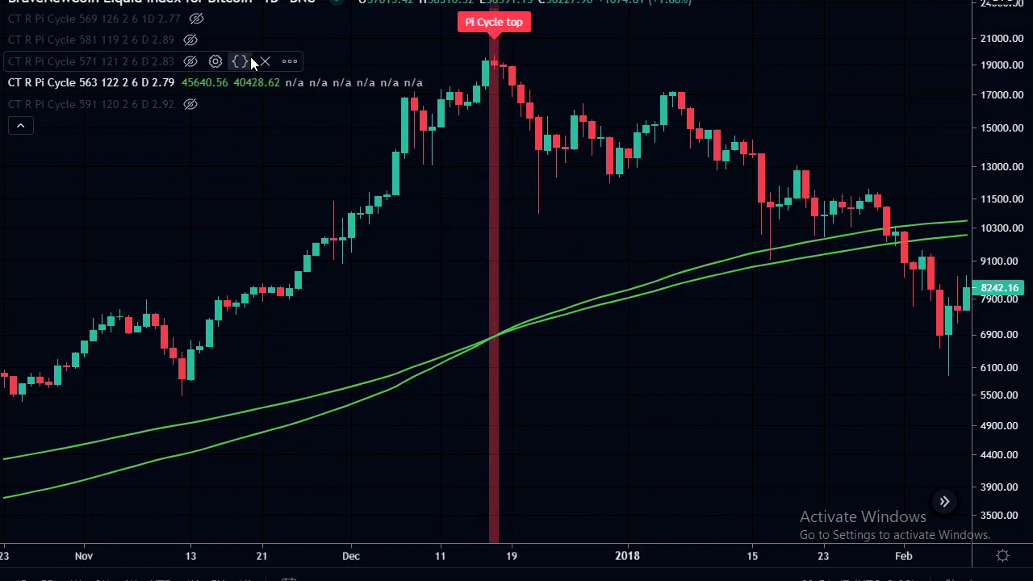
pyautogui.click(185, 80)
pyautogui.click(186, 63)
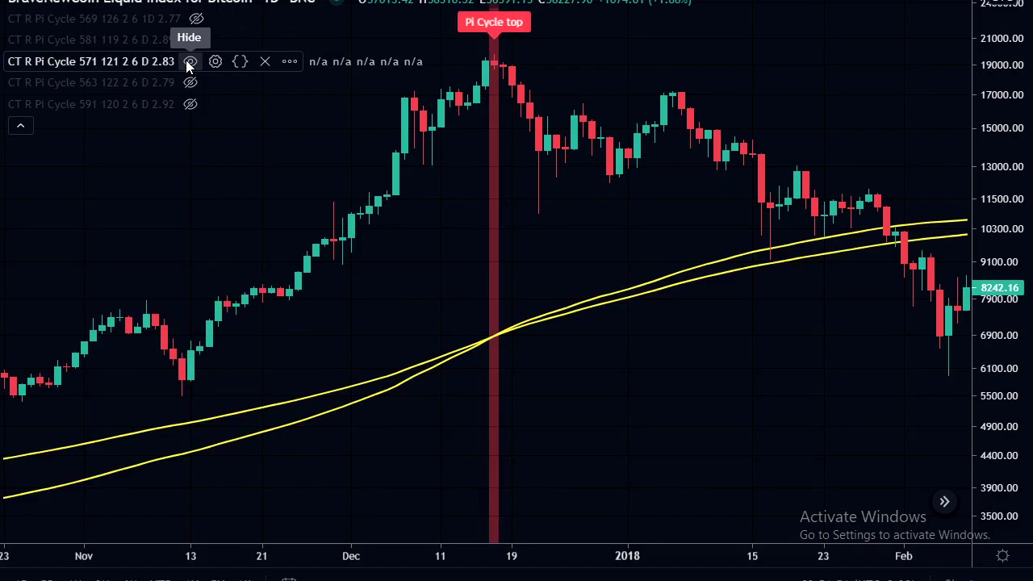
pyautogui.click(186, 60)
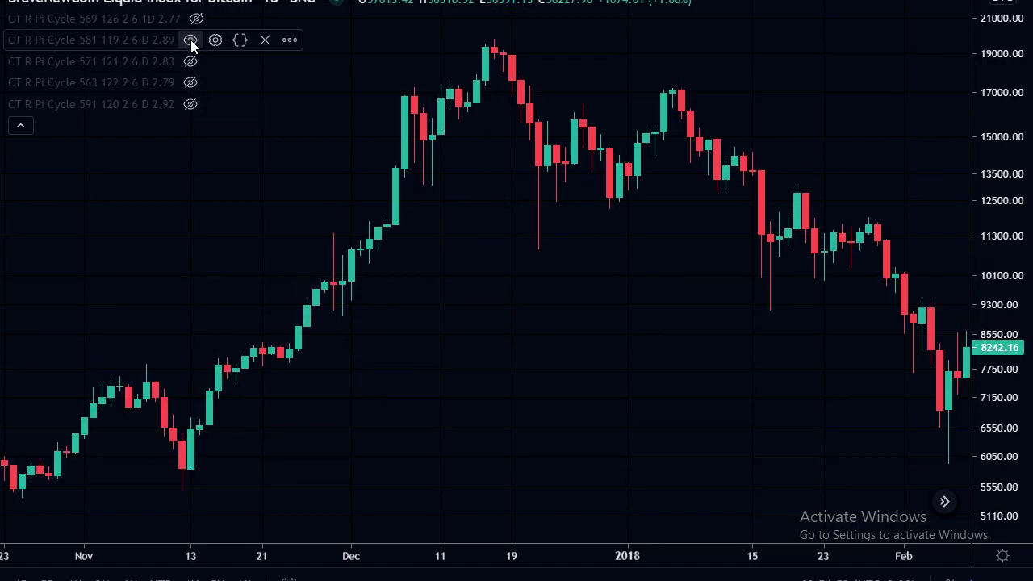
pyautogui.click(190, 39)
pyautogui.click(190, 40)
pyautogui.click(196, 19)
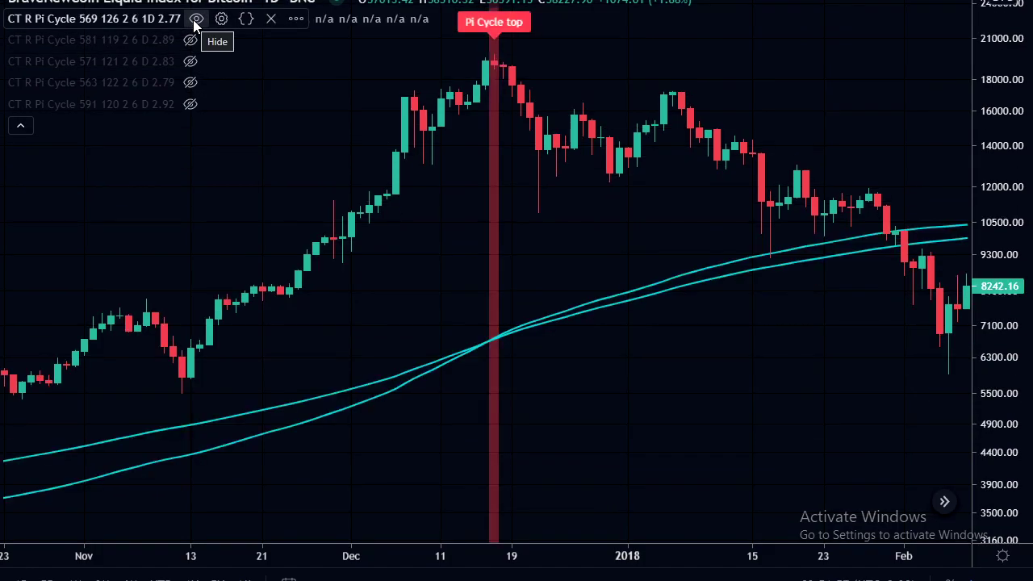
# Pan and zoom back to April 2013–April 2014 with only the 569 variant plotted.
pyautogui.scroll(-10, 247, 242)
pyautogui.moveTo(54, 277); pyautogui.dragTo(743, 207)
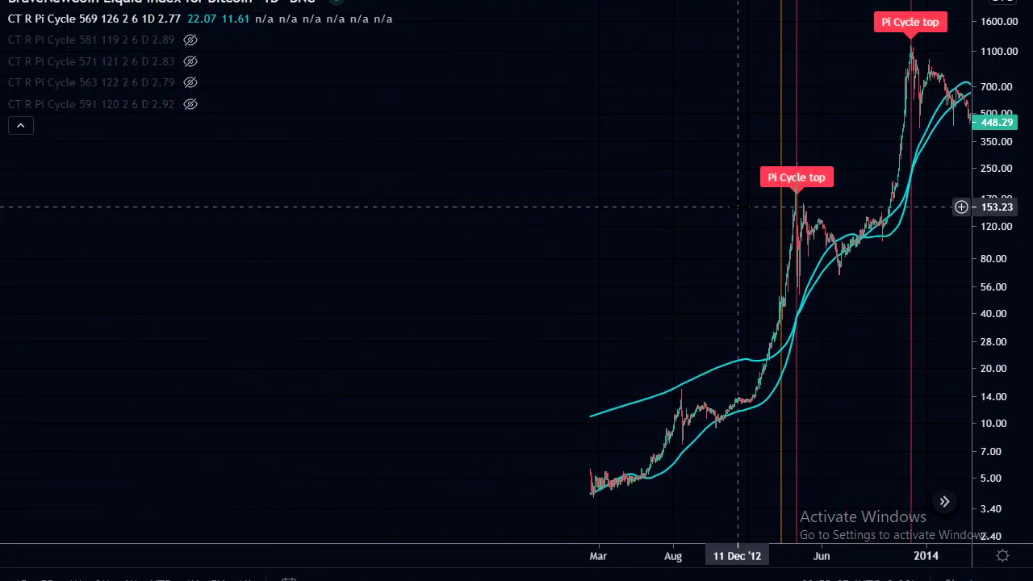
pyautogui.scroll(5, 339, 315)
pyautogui.scroll(4, 301, 310)
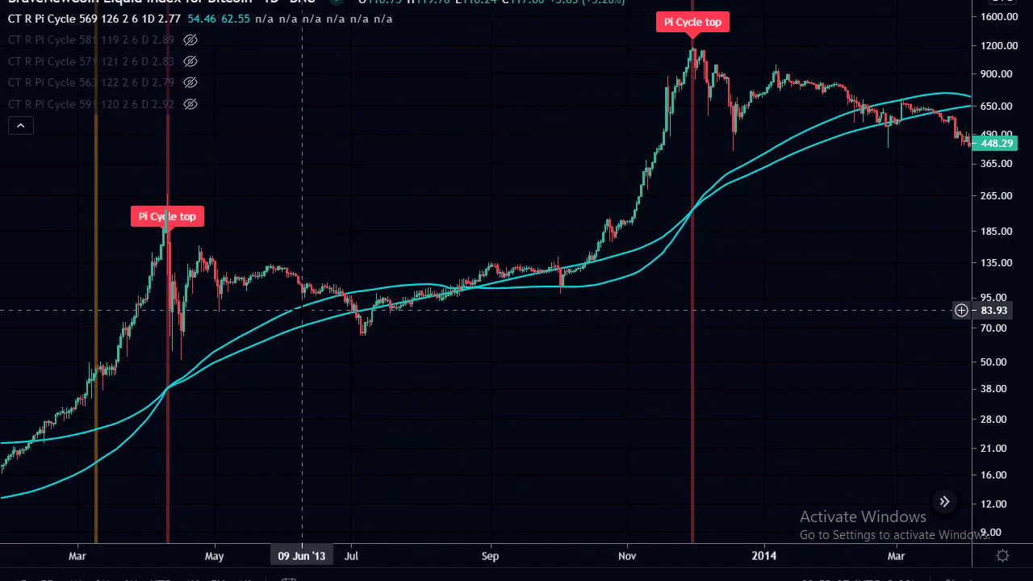
pyautogui.scroll(2, 299, 282)
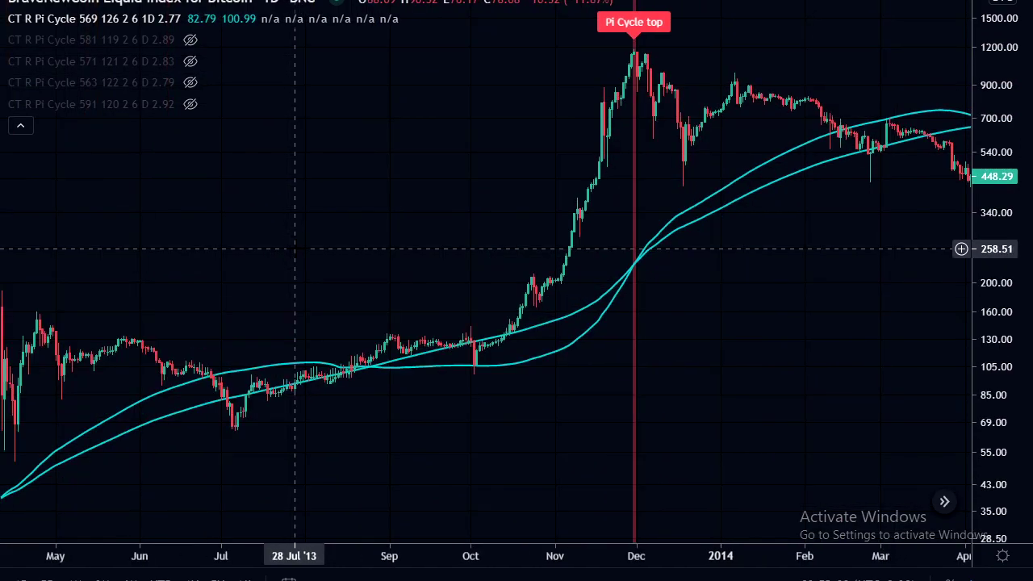
pyautogui.scroll(-1, 294, 249)
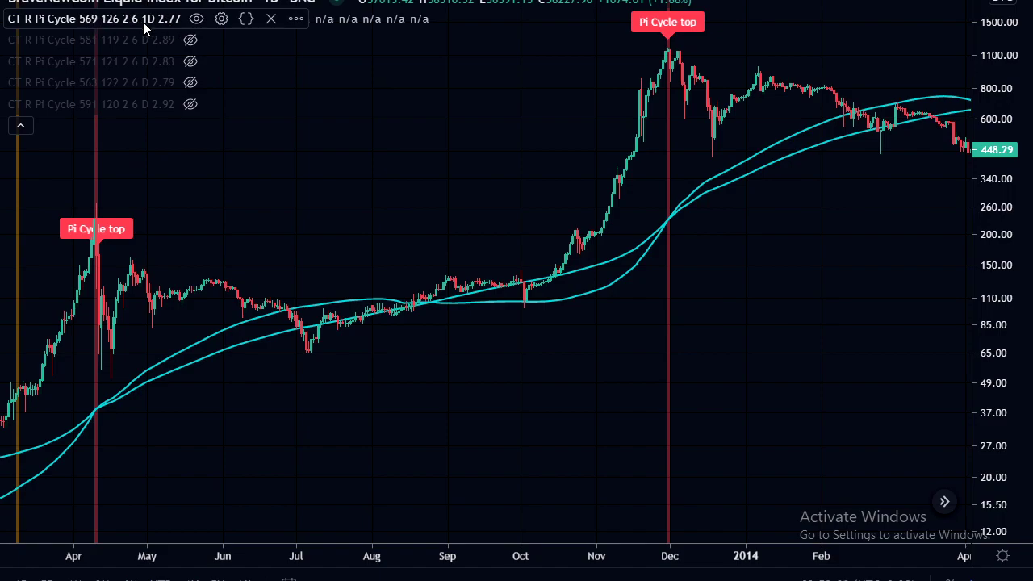
# Show the 581, 571, 563 and 591 variants alone in turn over the 2013 tops.
pyautogui.click(191, 38)
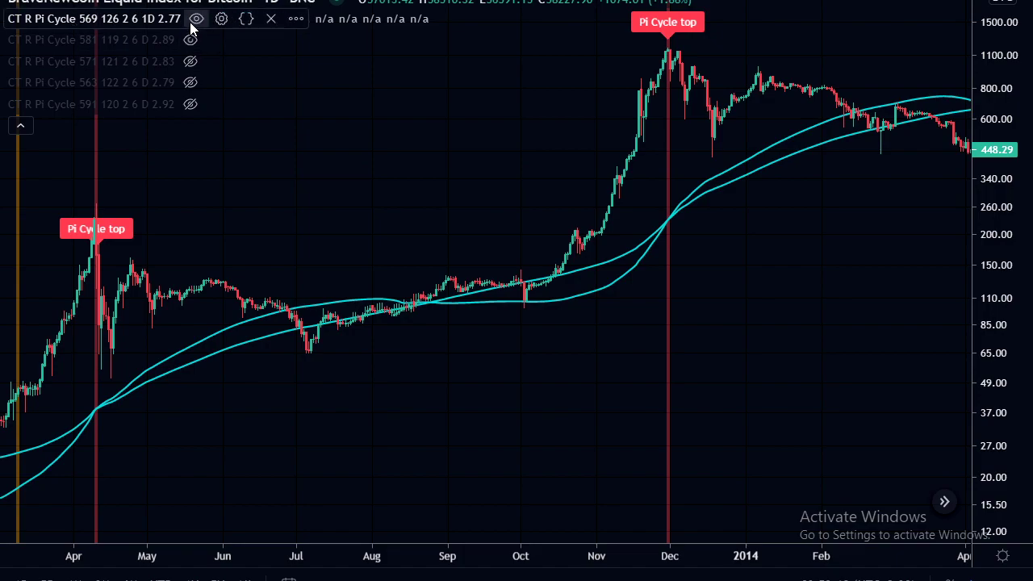
pyautogui.click(196, 19)
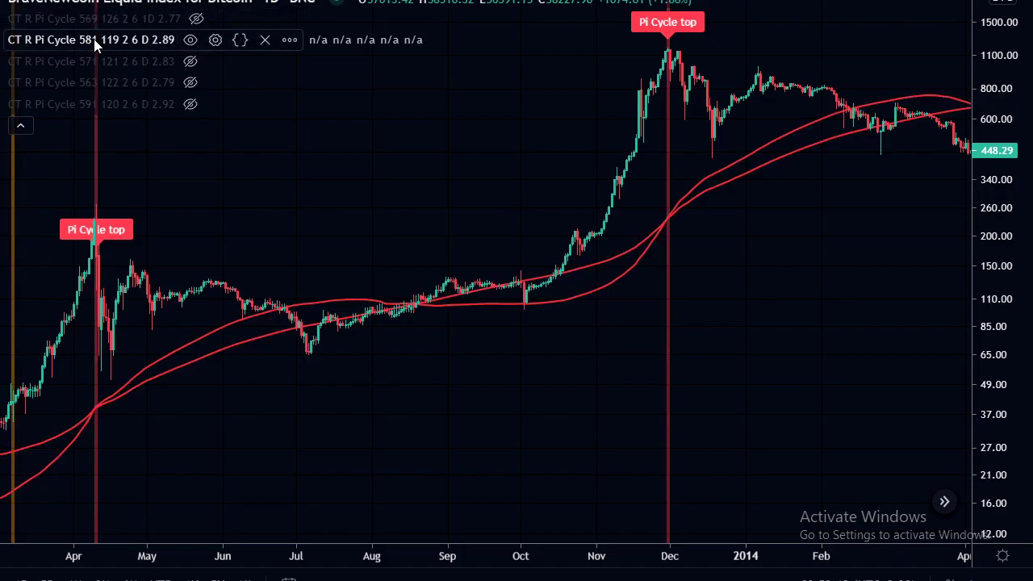
pyautogui.click(189, 62)
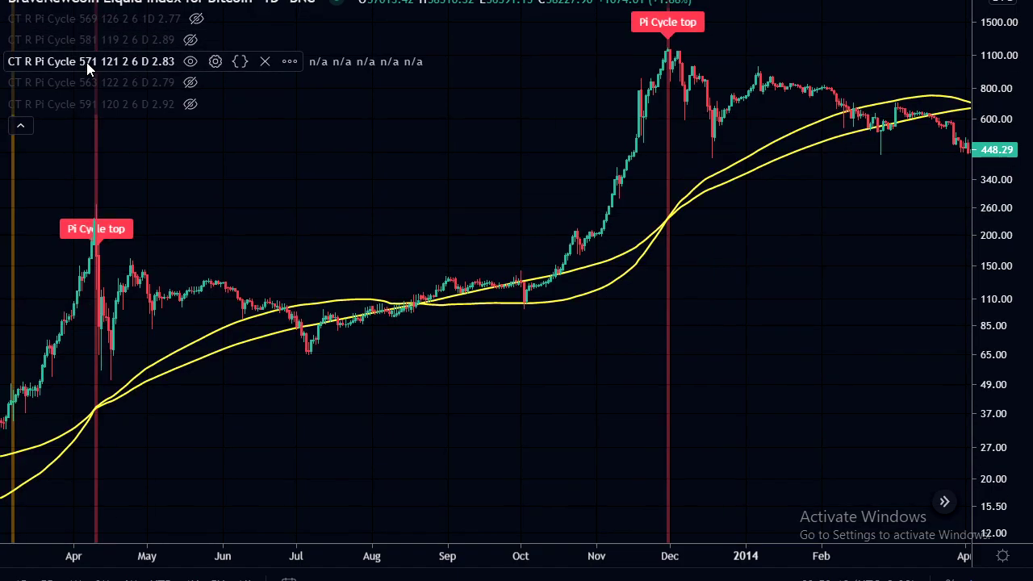
pyautogui.click(190, 62)
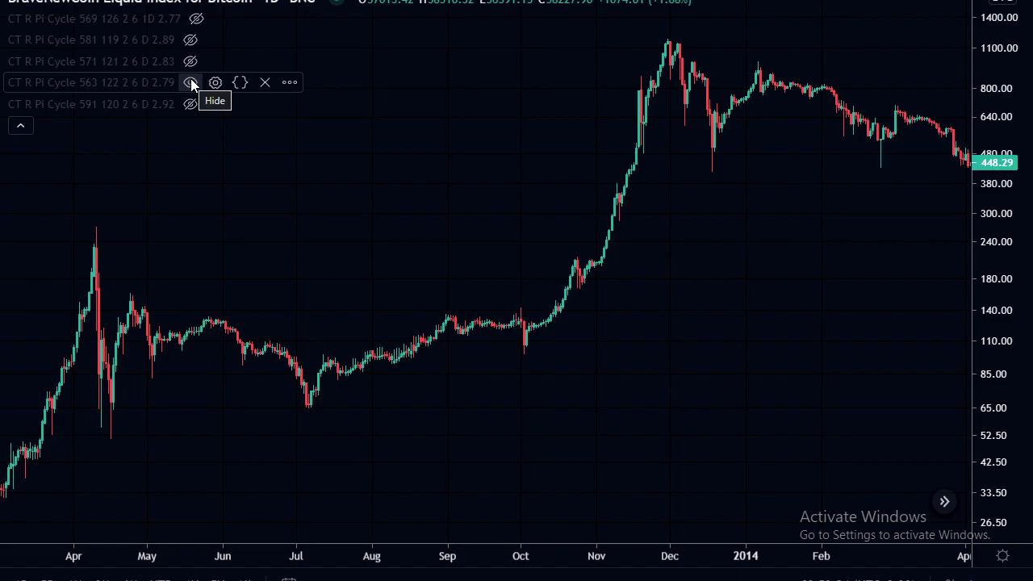
pyautogui.click(190, 83)
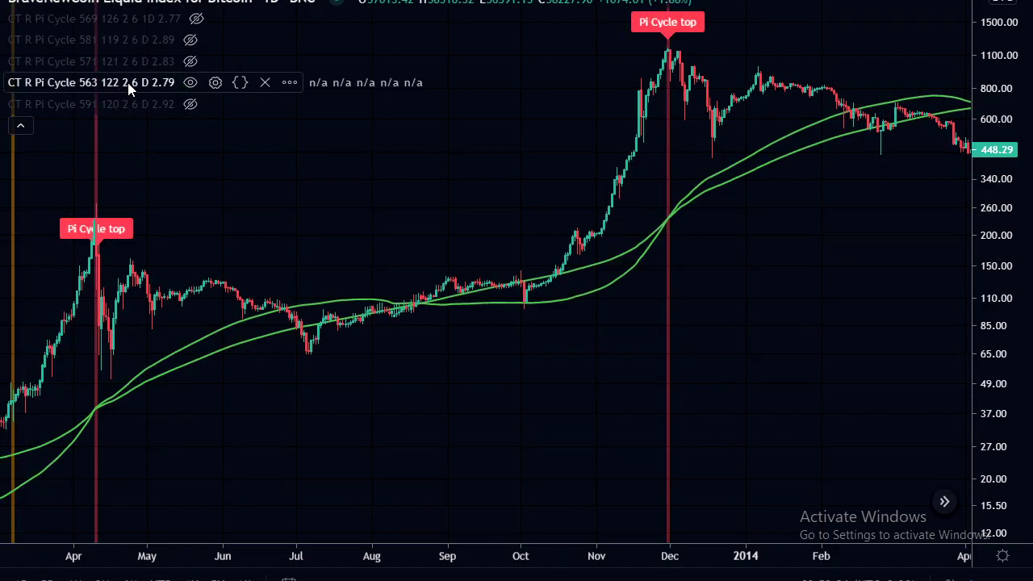
pyautogui.click(188, 82)
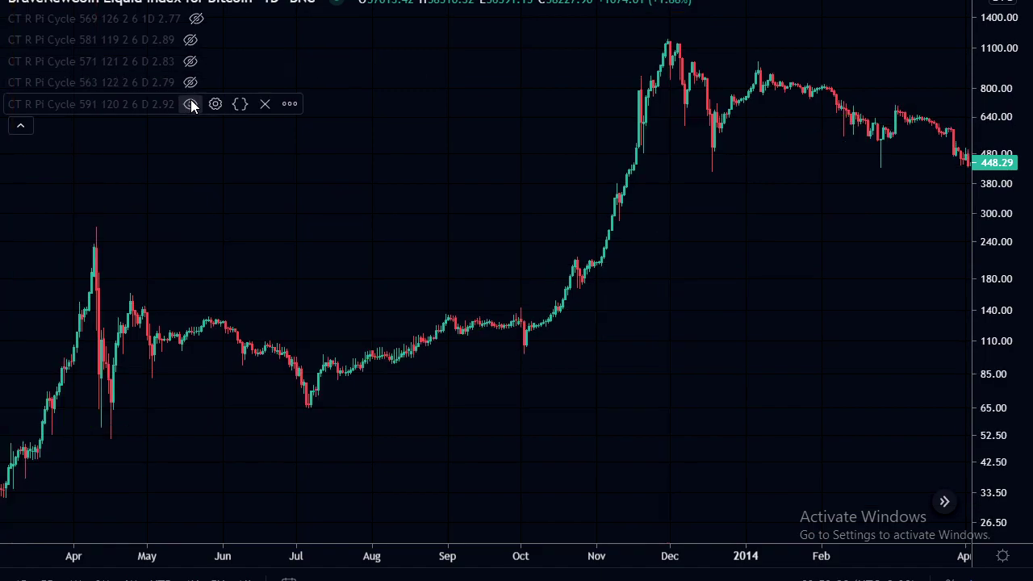
pyautogui.click(190, 104)
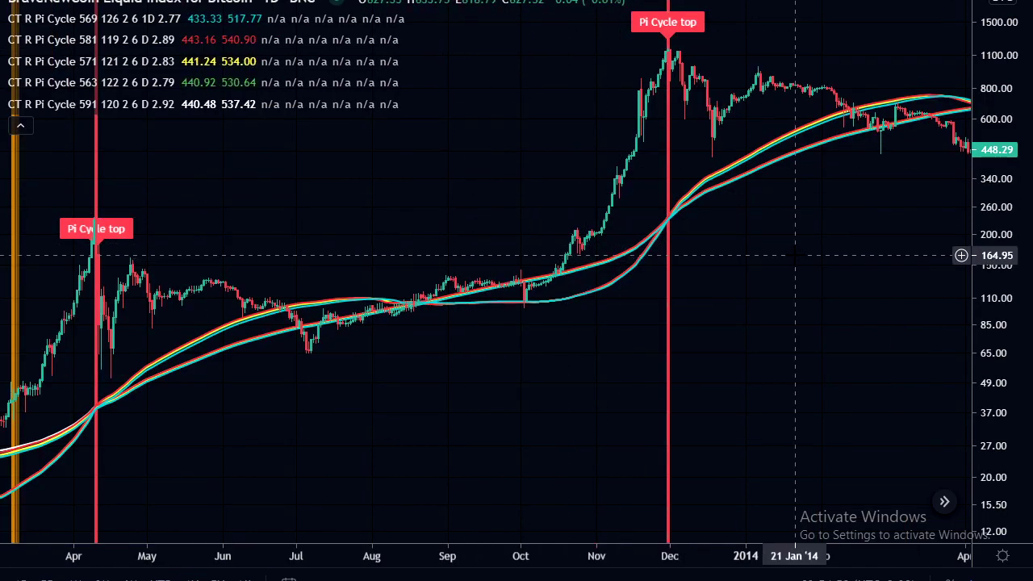
# Pan the chart from 2013 forward to late 2015–mid 2018 around the 2017 top.
pyautogui.moveTo(795, 255); pyautogui.dragTo(630, 267)
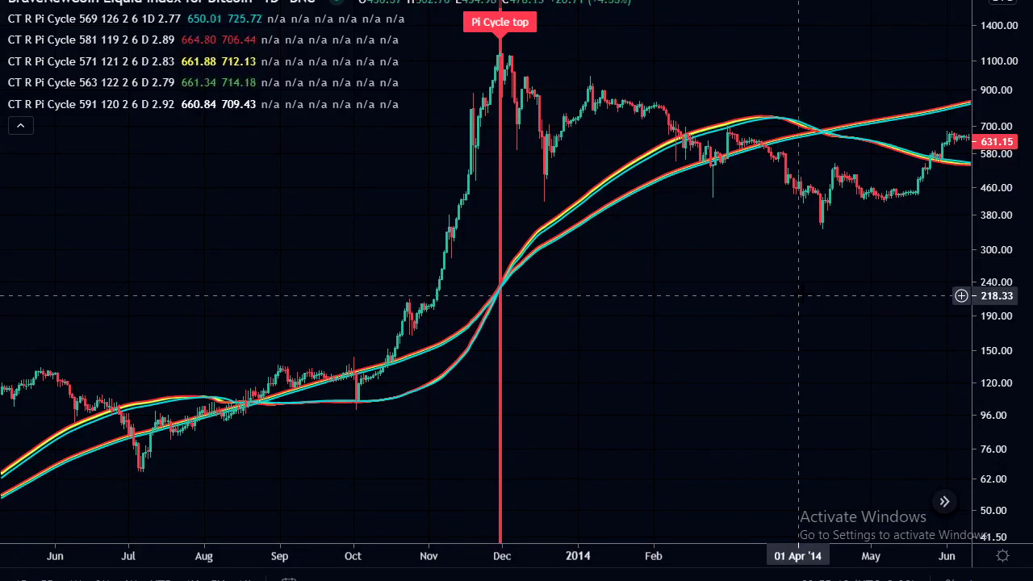
pyautogui.scroll(-3, 799, 290)
pyautogui.scroll(-3, 781, 286)
pyautogui.moveTo(883, 254); pyautogui.dragTo(496, 295)
pyautogui.moveTo(888, 315); pyautogui.dragTo(617, 305)
pyautogui.moveTo(888, 283); pyautogui.dragTo(431, 304)
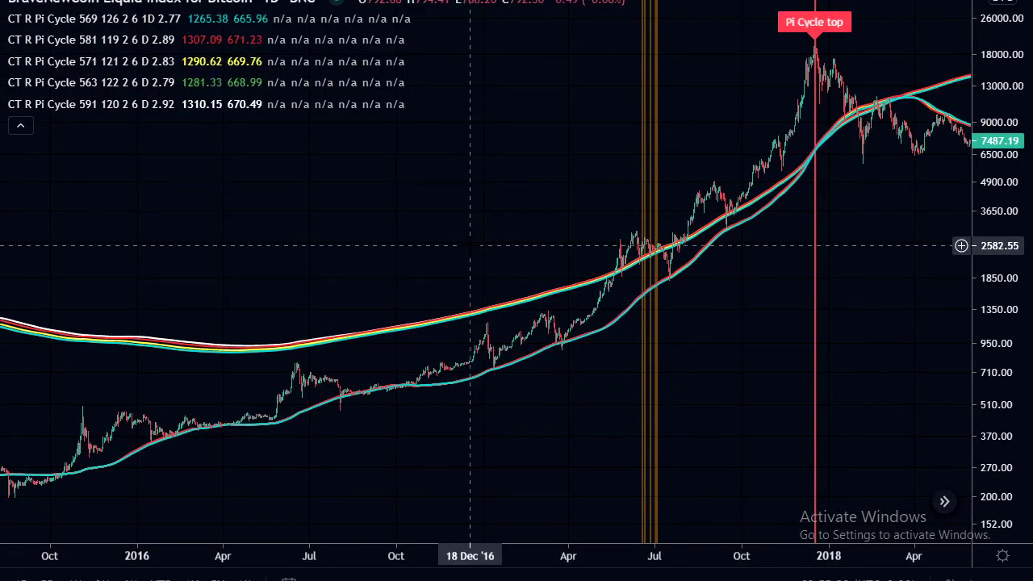
pyautogui.scroll(3, 468, 244)
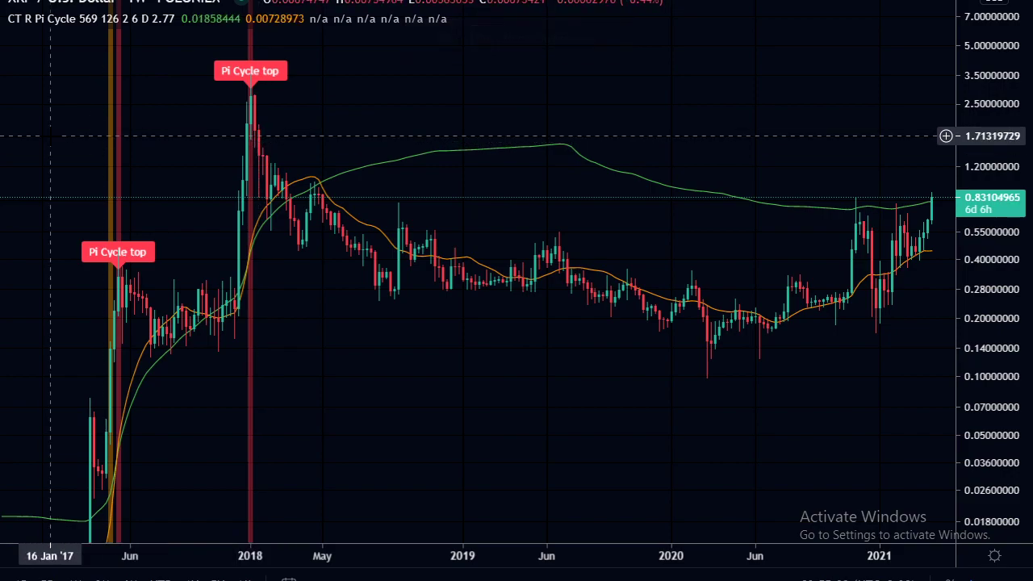
# Auto-fit the price scale and inspect the 2016–2017 XRP weekly Pi Cycle markers.
pyautogui.moveTo(50, 136); pyautogui.dragTo(399, 169)
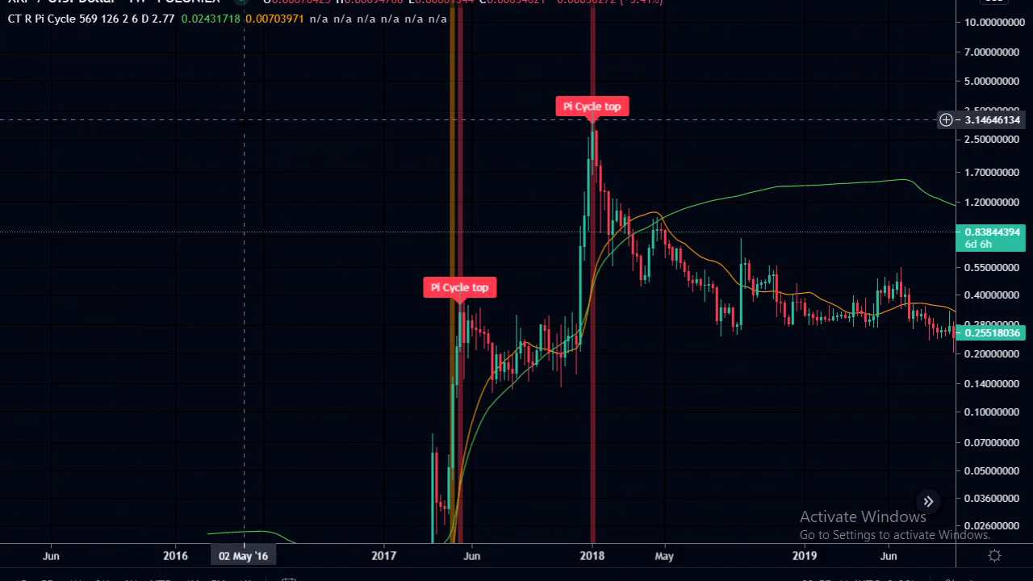
pyautogui.moveTo(276, 118); pyautogui.dragTo(284, 121)
pyautogui.doubleClick(986, 161)
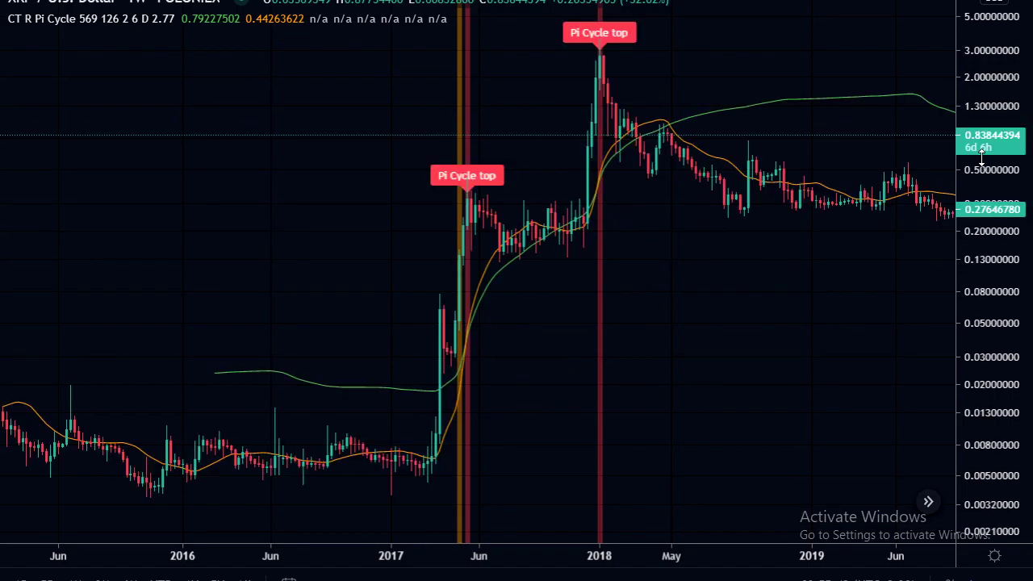
pyautogui.scroll(5, 761, 282)
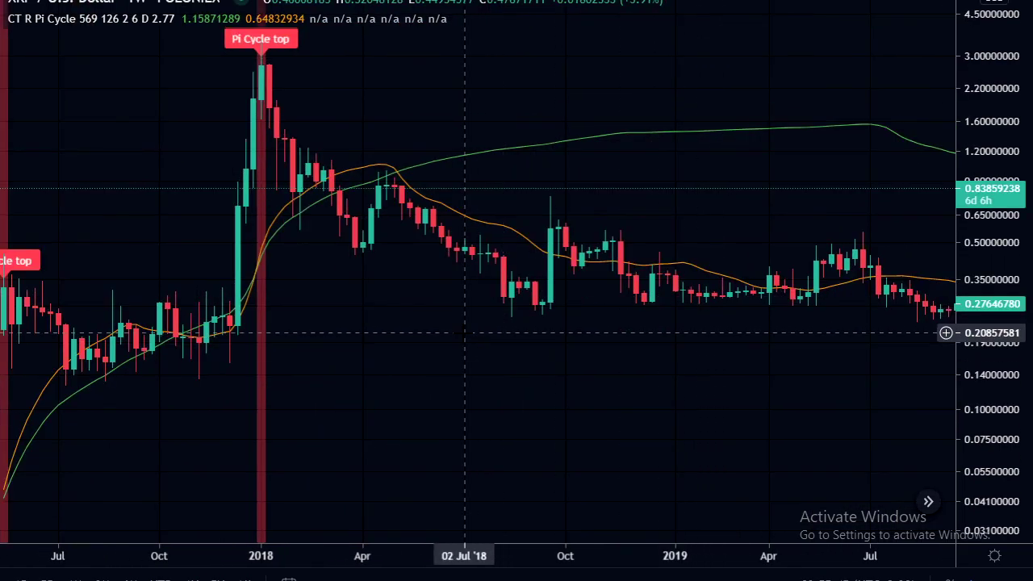
pyautogui.moveTo(379, 365); pyautogui.dragTo(915, 362)
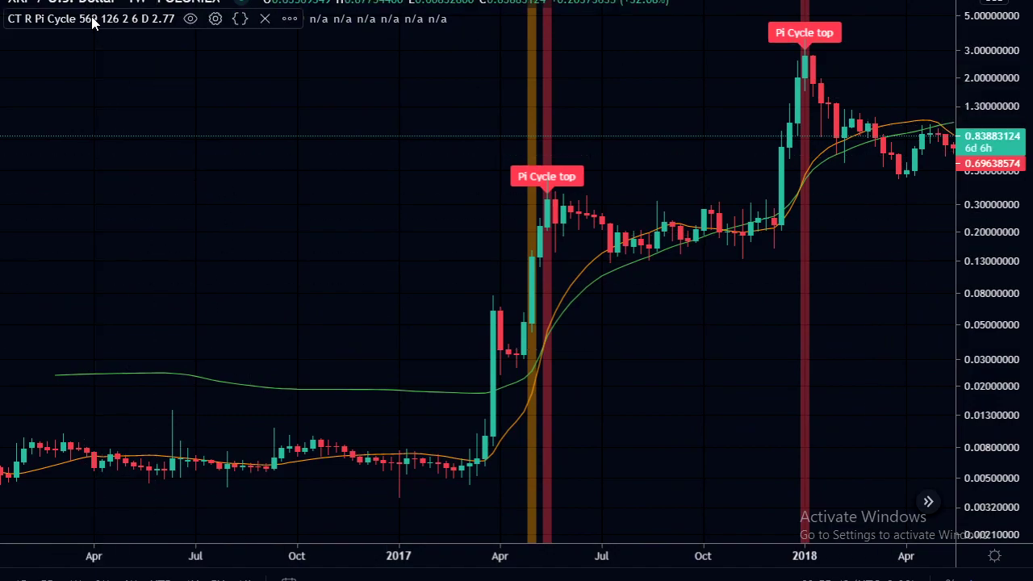
pyautogui.scroll(4, 288, 218)
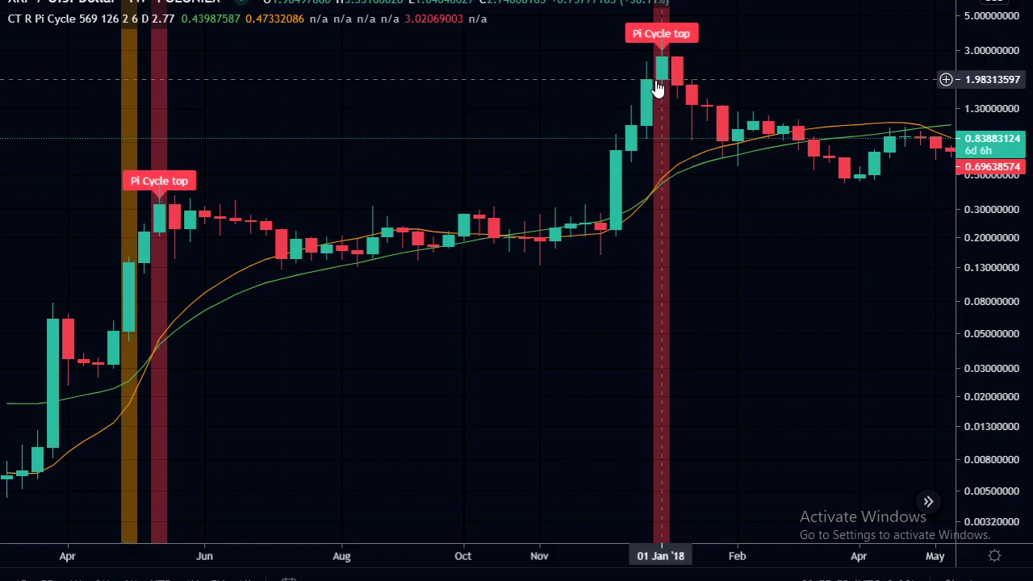
pyautogui.scroll(-2, 767, 325)
pyautogui.scroll(-3, 767, 326)
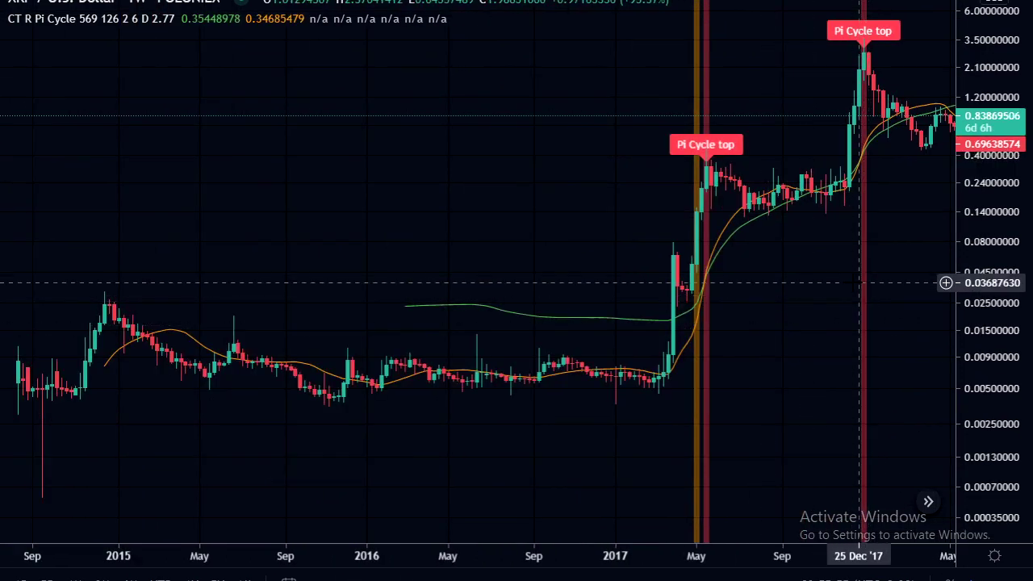
# Review XRP from 2018 to the latest 2021 bars, then switch to ETHUSD 1D.
pyautogui.moveTo(858, 281); pyautogui.dragTo(519, 374)
pyautogui.moveTo(841, 94); pyautogui.dragTo(737, 194)
pyautogui.scroll(2, 635, 240)
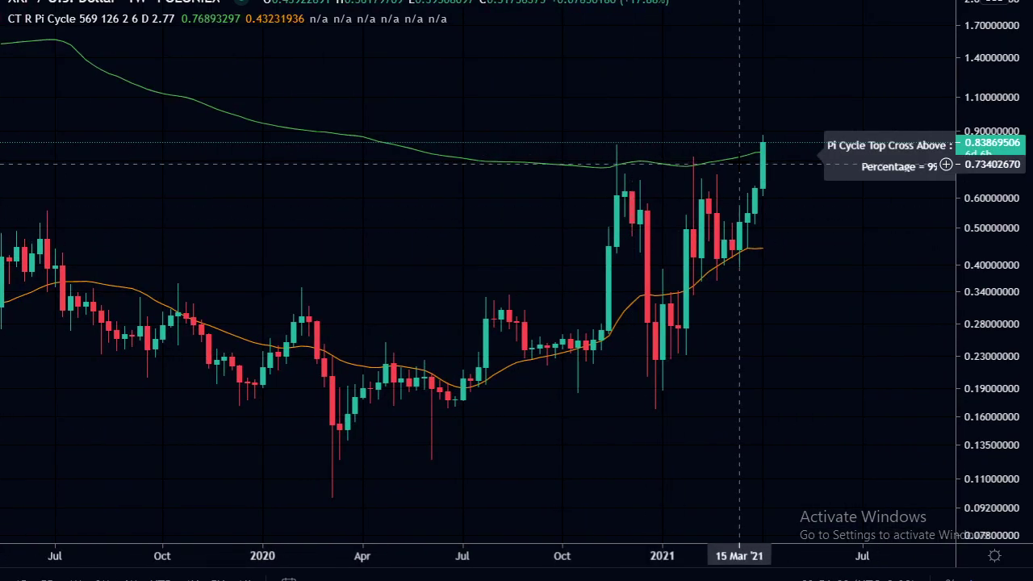
pyautogui.scroll(-4, 404, 289)
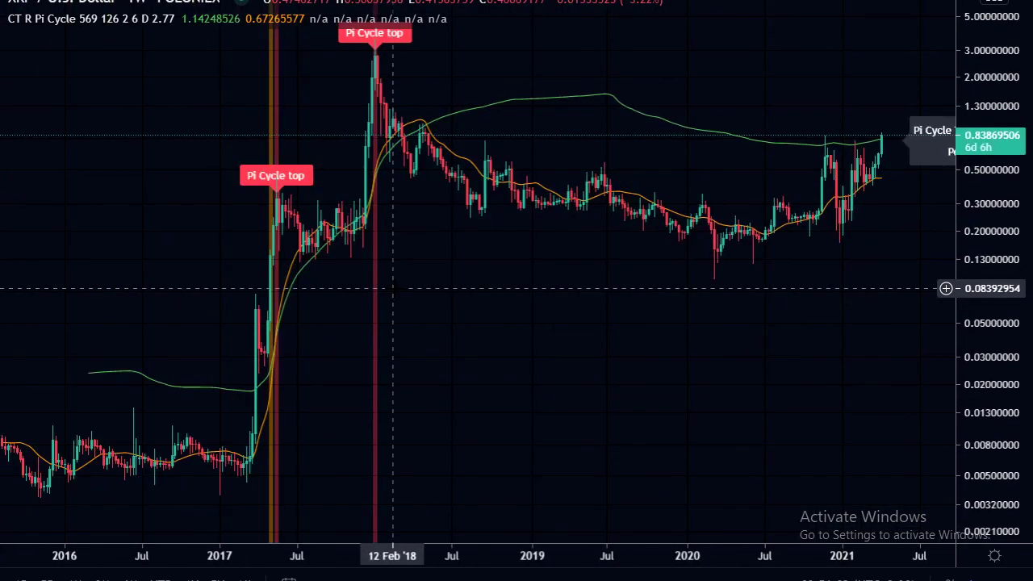
pyautogui.scroll(3, 393, 288)
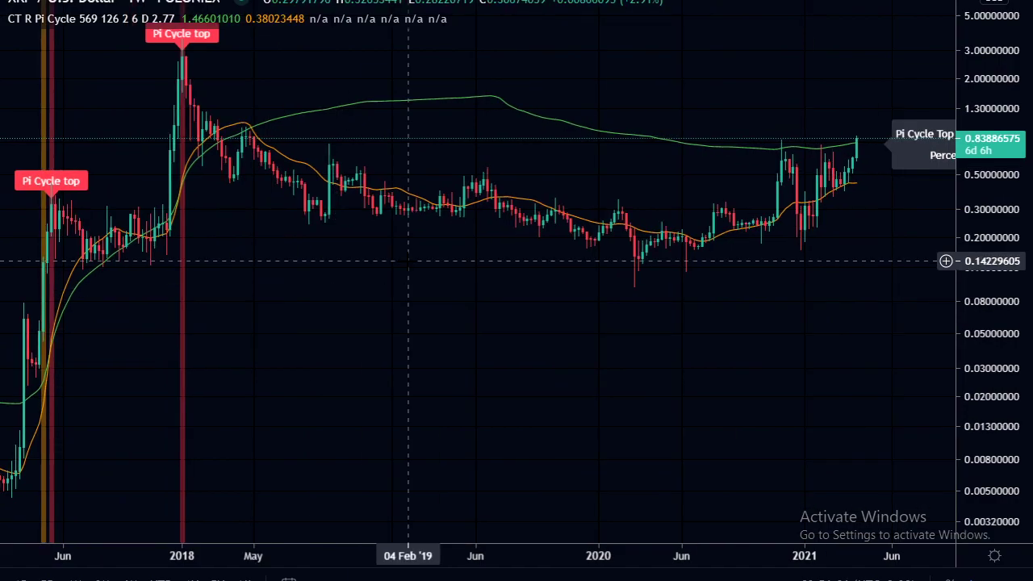
pyautogui.hotkey('ctrl', 'Tab')
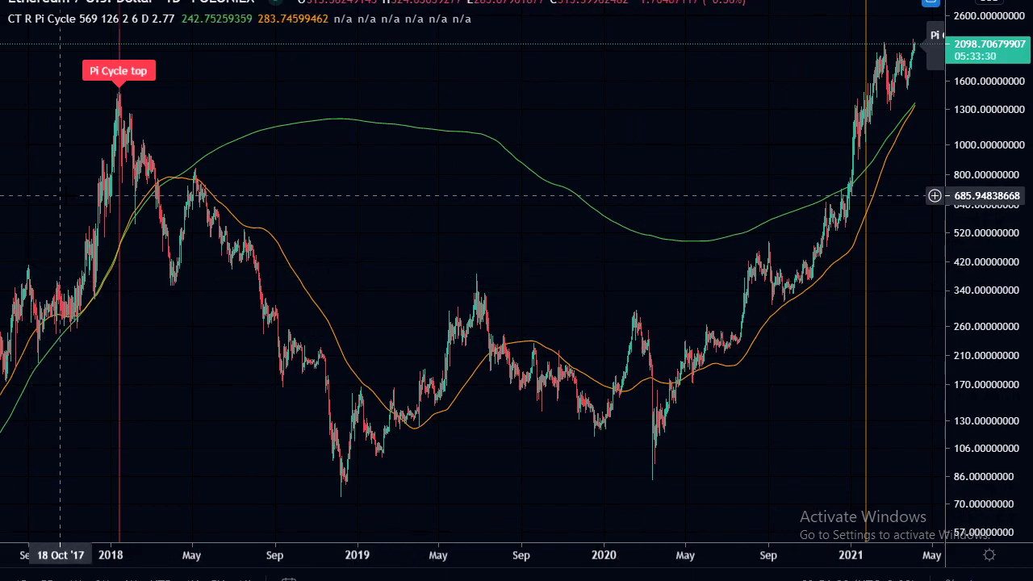
# Zoom the Ethereum daily chart around its 2018 Pi Cycle top markers.
pyautogui.moveTo(126, 154); pyautogui.dragTo(573, 141)
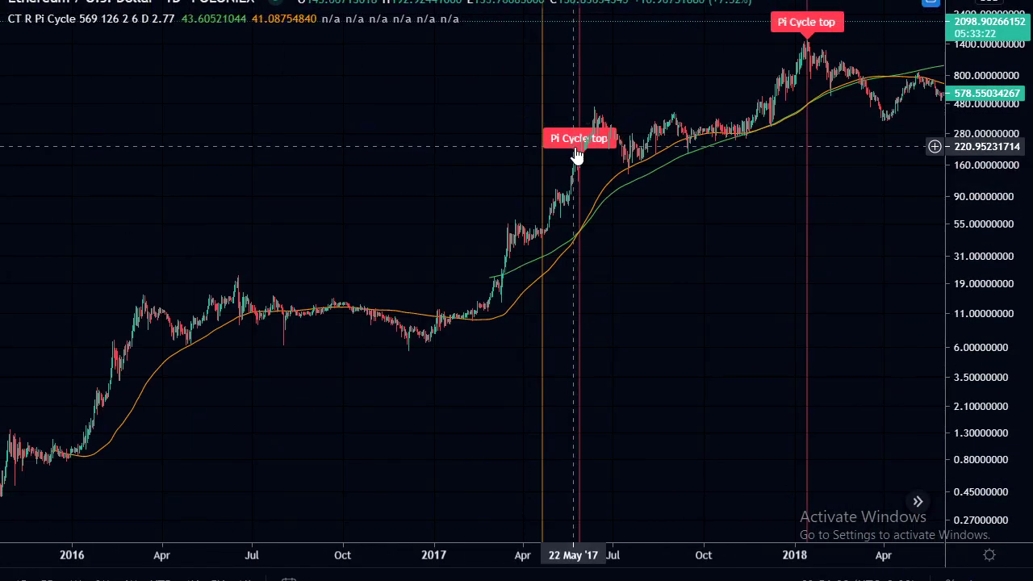
pyautogui.scroll(5, 565, 206)
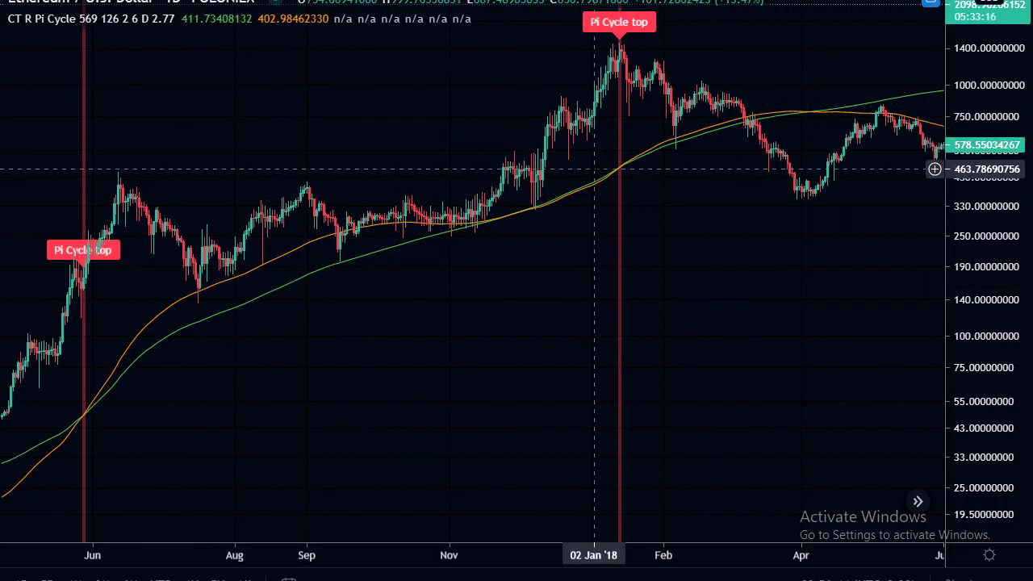
pyautogui.scroll(1, 590, 194)
pyautogui.scroll(1, 586, 190)
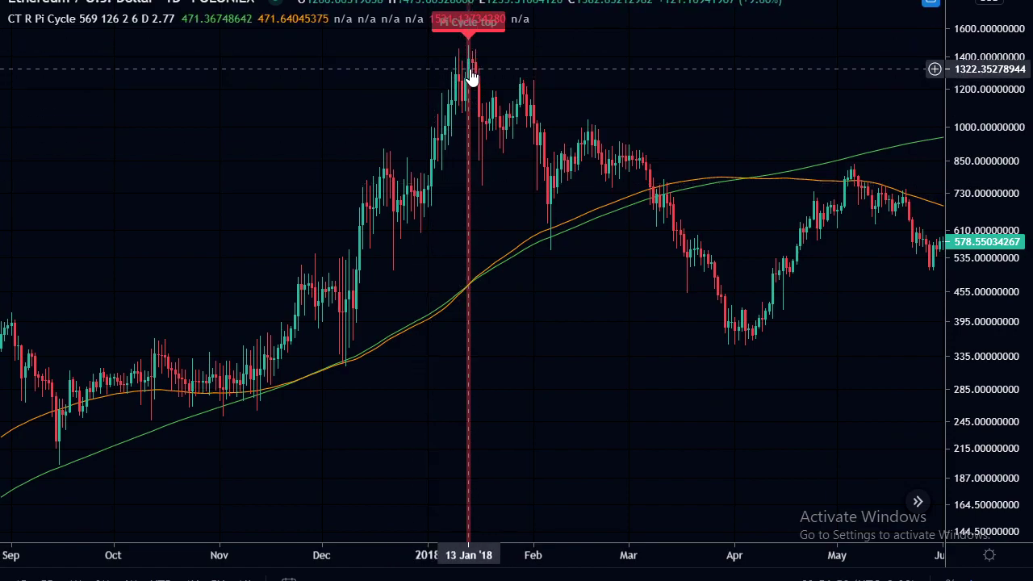
pyautogui.scroll(-4, 306, 201)
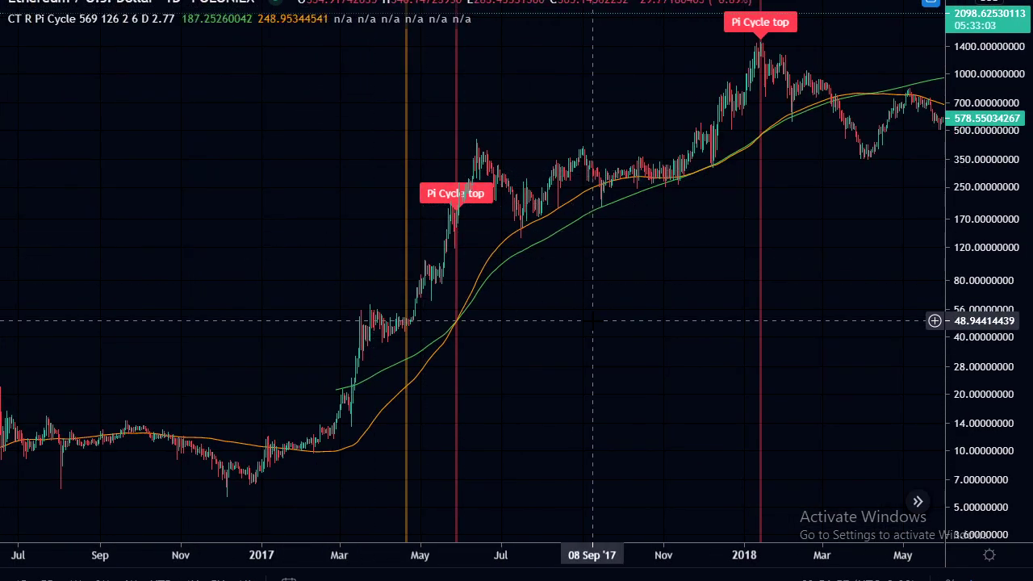
pyautogui.scroll(-1, 622, 298)
pyautogui.moveTo(676, 270); pyautogui.dragTo(436, 279)
pyautogui.scroll(-2, 568, 285)
pyautogui.scroll(-2, 581, 284)
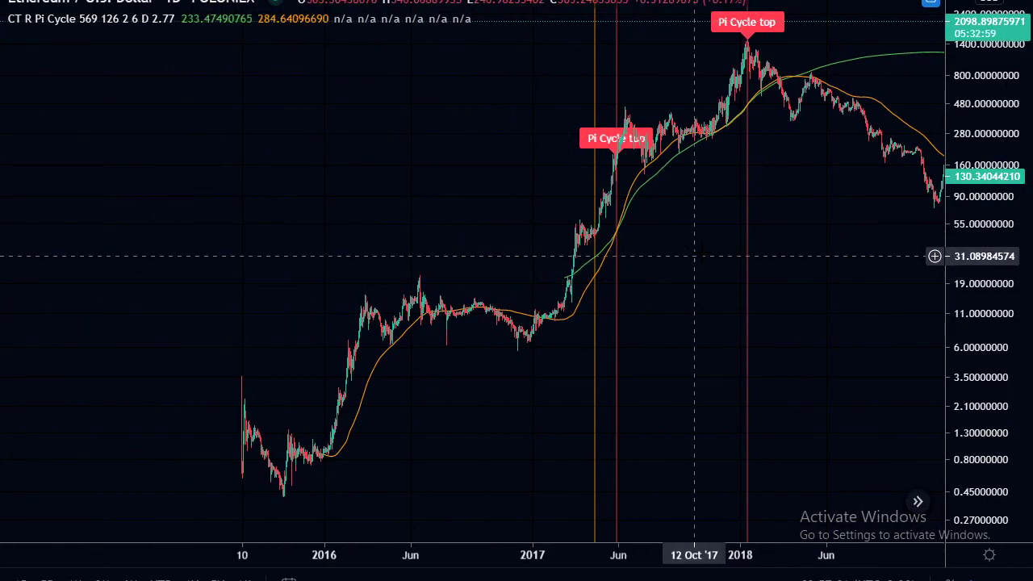
# Pan the Ethereum chart on to the 2020–2021 bars to check later signals.
pyautogui.moveTo(805, 266); pyautogui.dragTo(669, 253)
pyautogui.scroll(-1, 669, 272)
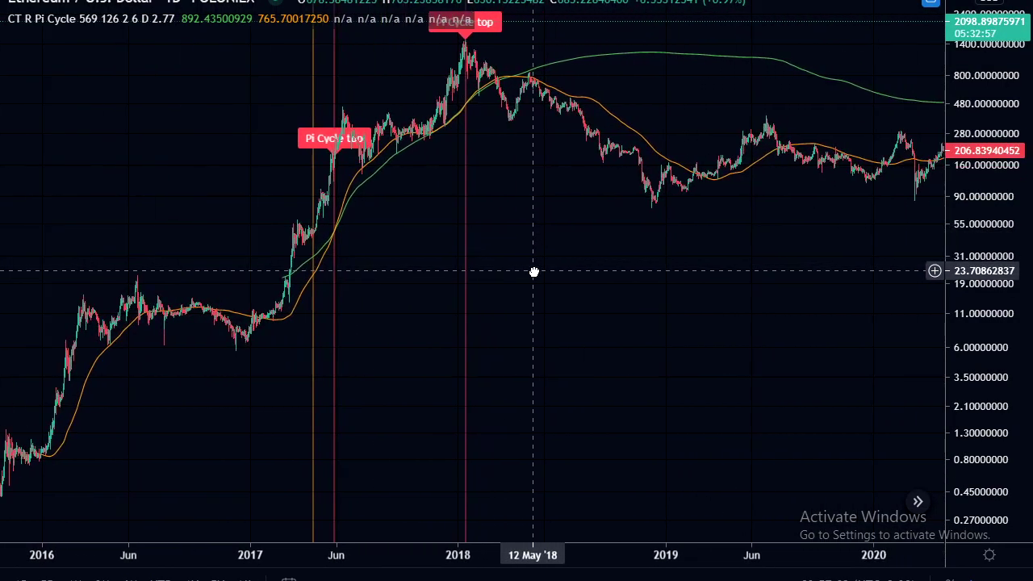
pyautogui.scroll(-1, 866, 302)
pyautogui.moveTo(865, 301); pyautogui.dragTo(629, 341)
pyautogui.scroll(3, 652, 348)
pyautogui.scroll(4, 652, 349)
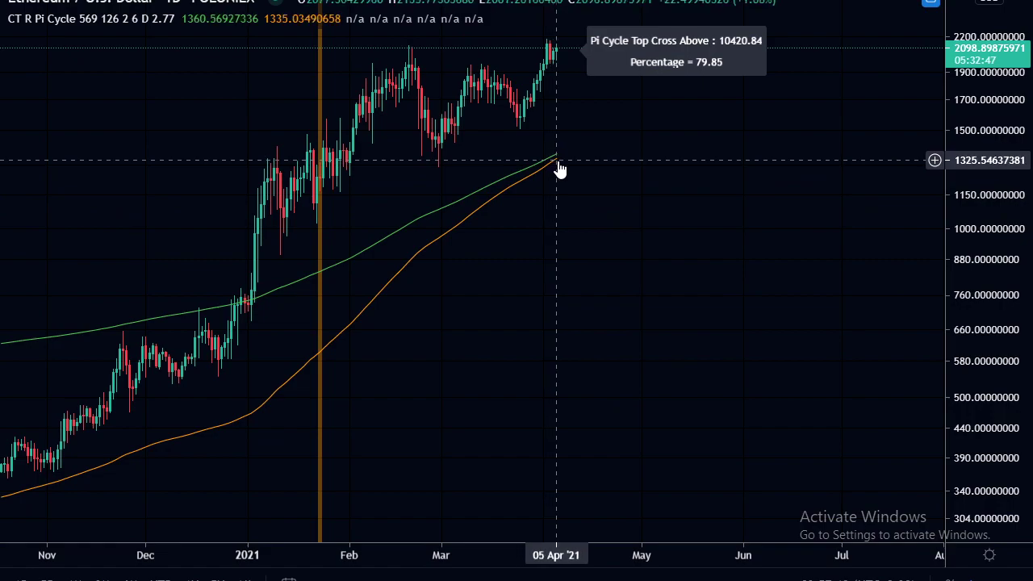
pyautogui.scroll(-6, 571, 291)
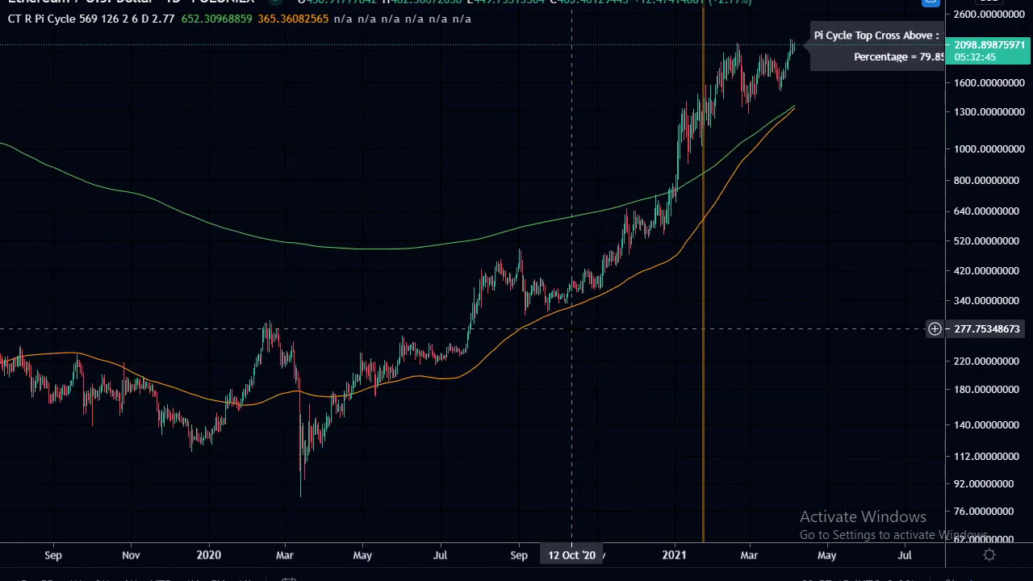
pyautogui.scroll(-3, 572, 328)
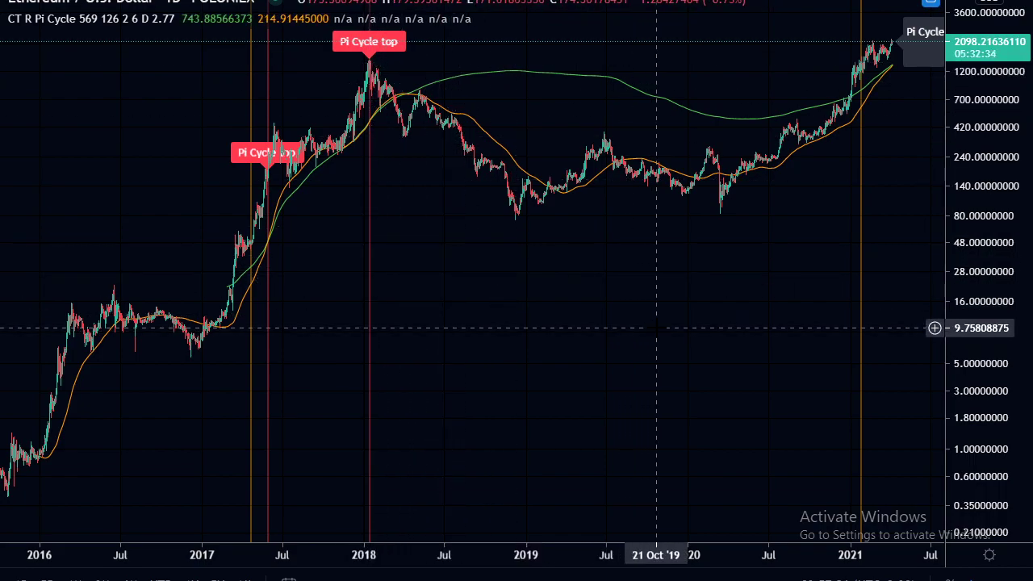
# Bring up the Bitcoin liquid index chart with its five Pi Cycle variants in 2021.
pyautogui.moveTo(516, 37)
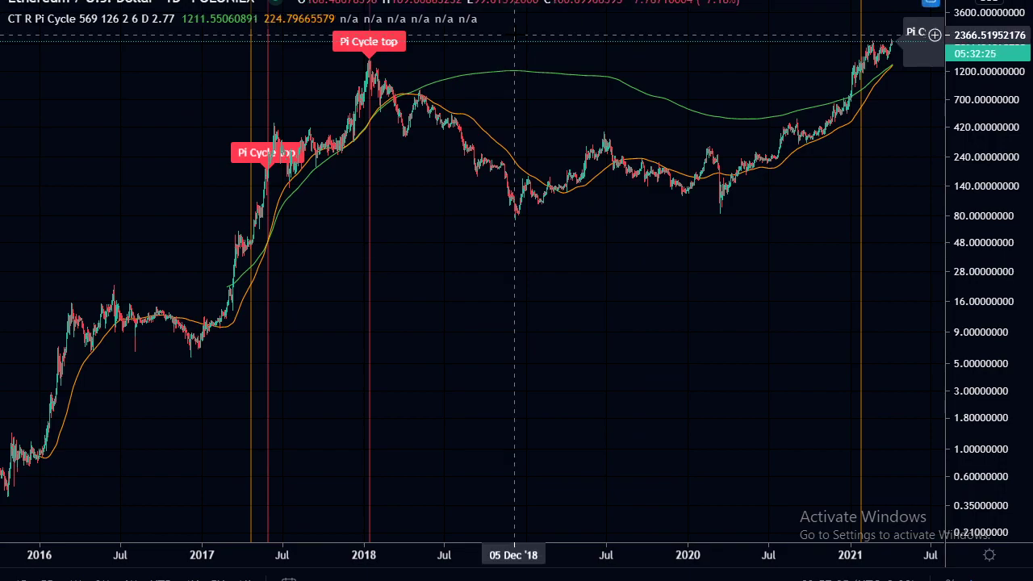
pyautogui.scroll(3, 777, 273)
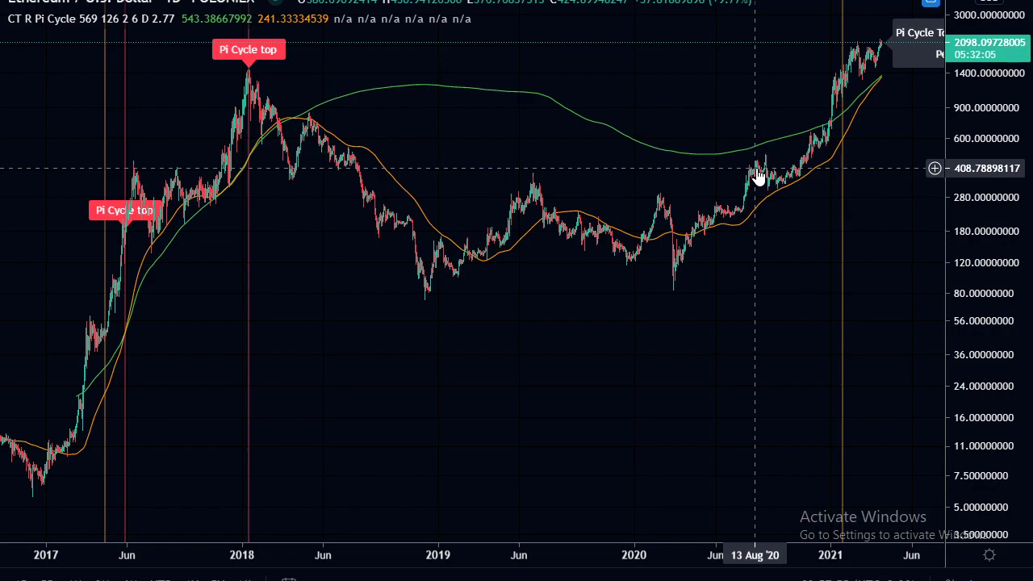
pyautogui.moveTo(479, 311); pyautogui.dragTo(518, 310)
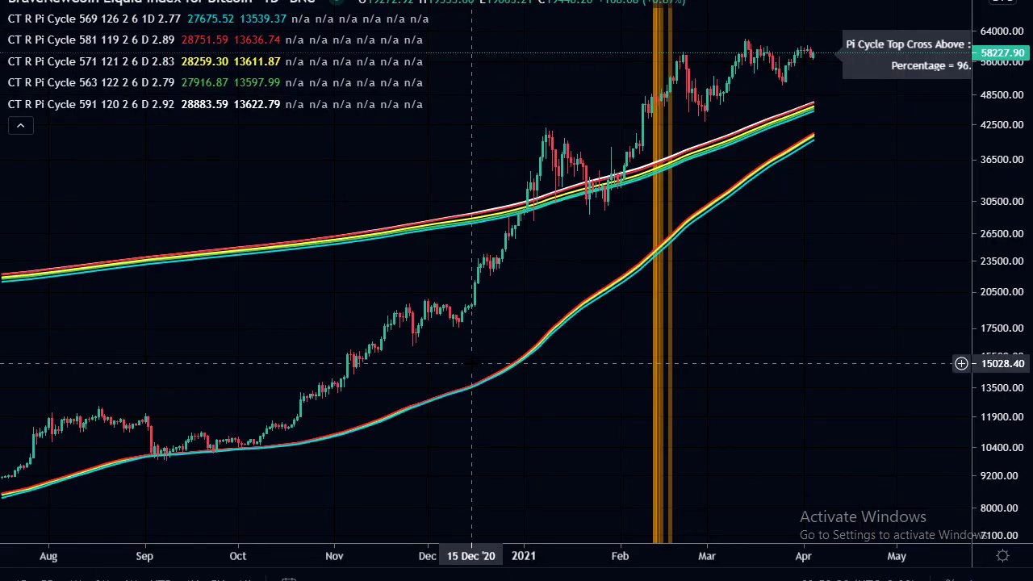
pyautogui.scroll(5, 464, 363)
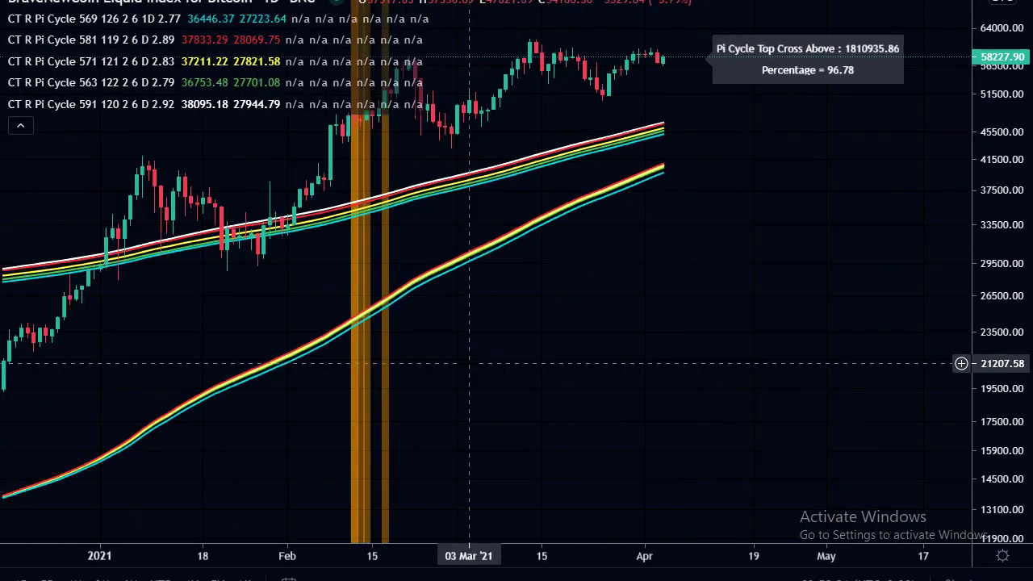
# Collapse the Pi Cycle indicator legend and zoom the Bitcoin chart around February–April 2021.
pyautogui.moveTo(507, 279); pyautogui.dragTo(665, 380)
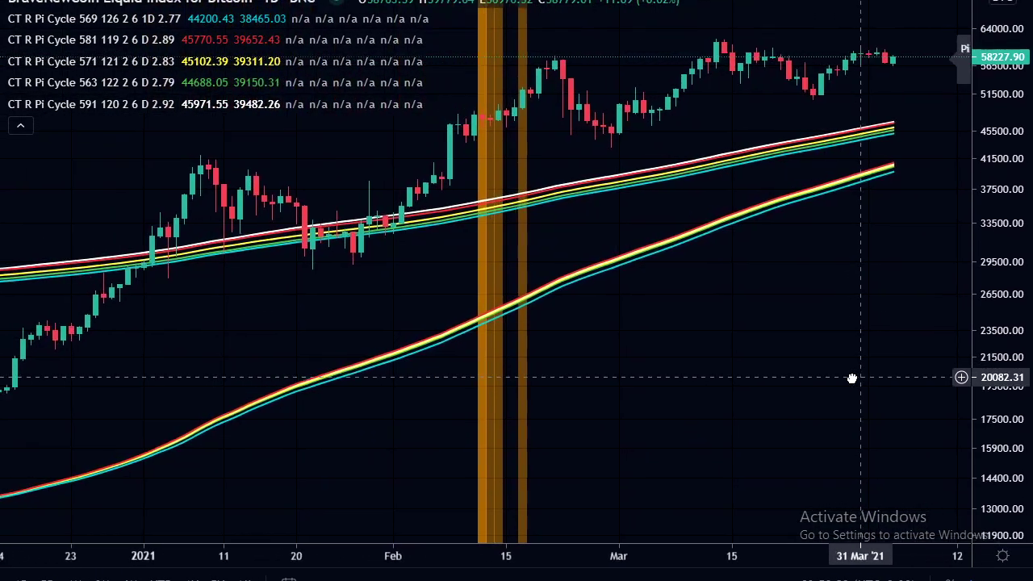
pyautogui.scroll(3, 786, 379)
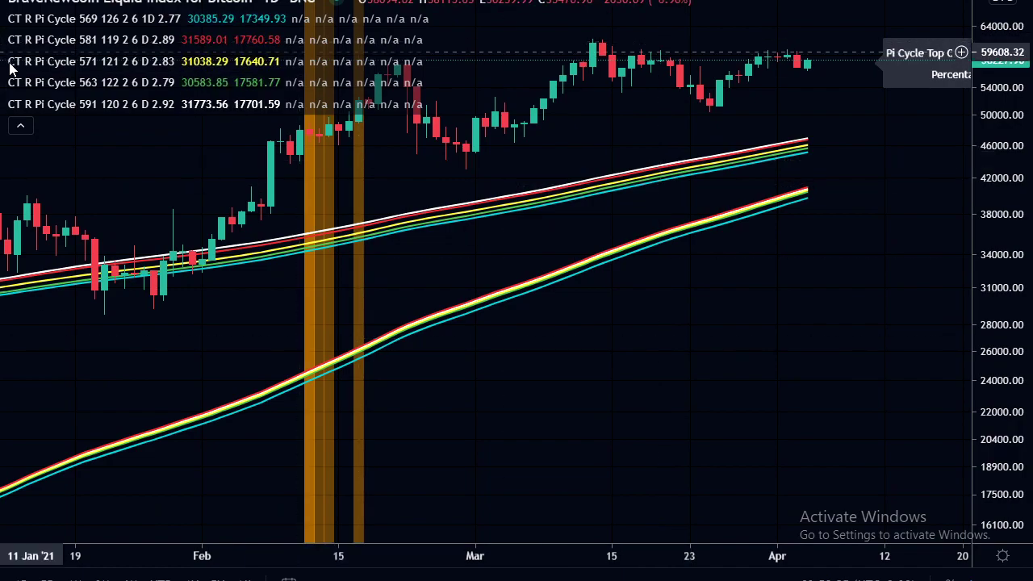
pyautogui.click(19, 128)
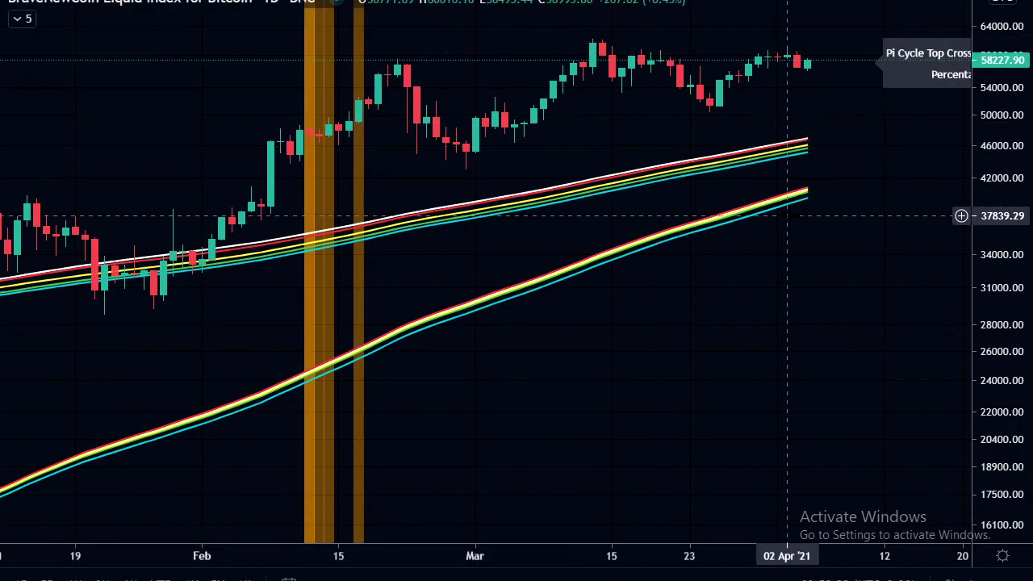
pyautogui.scroll(-3, 703, 321)
pyautogui.scroll(2, 703, 320)
pyautogui.scroll(-2, 703, 320)
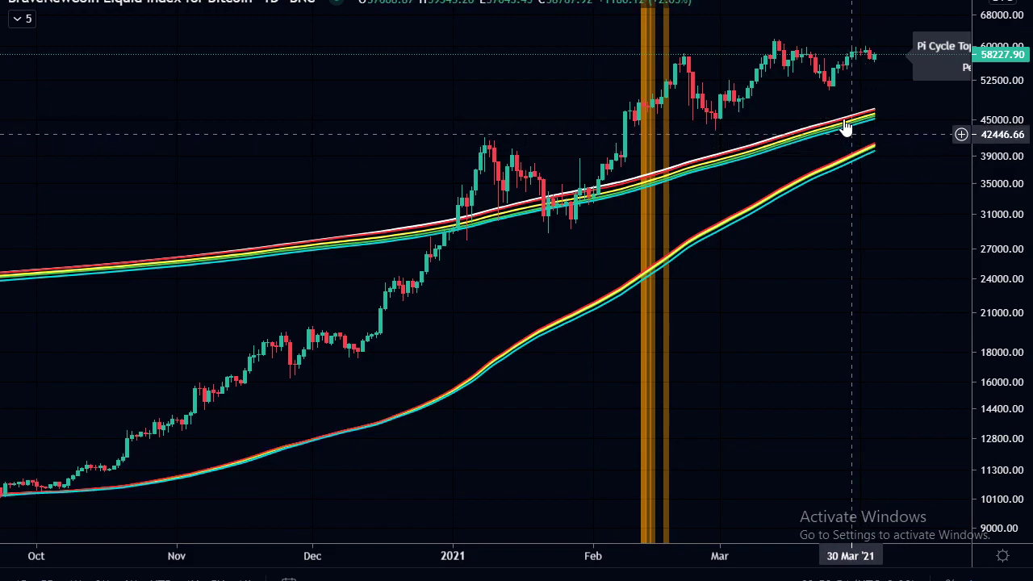
pyautogui.scroll(6, 777, 188)
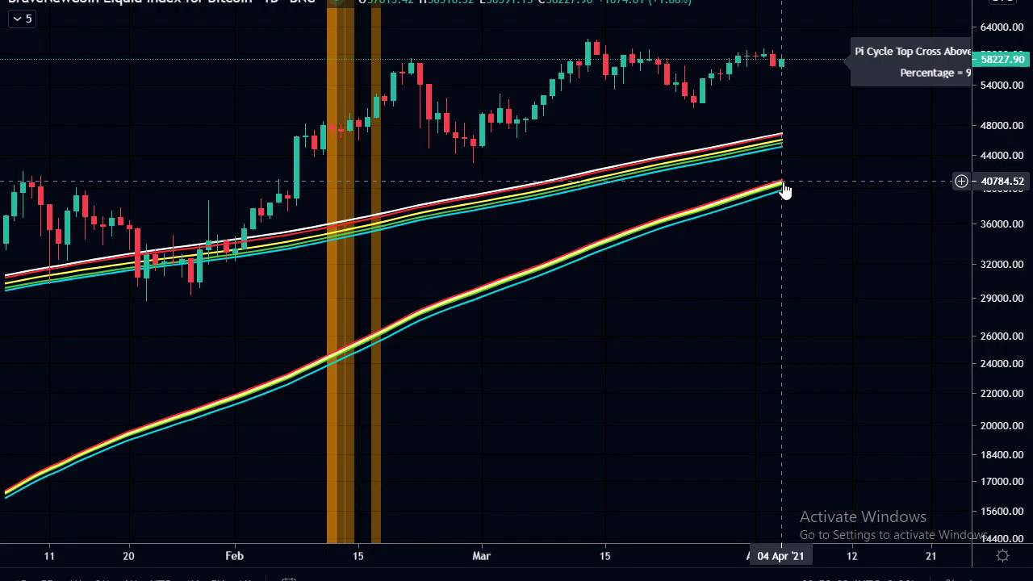
pyautogui.moveTo(779, 270); pyautogui.dragTo(760, 285)
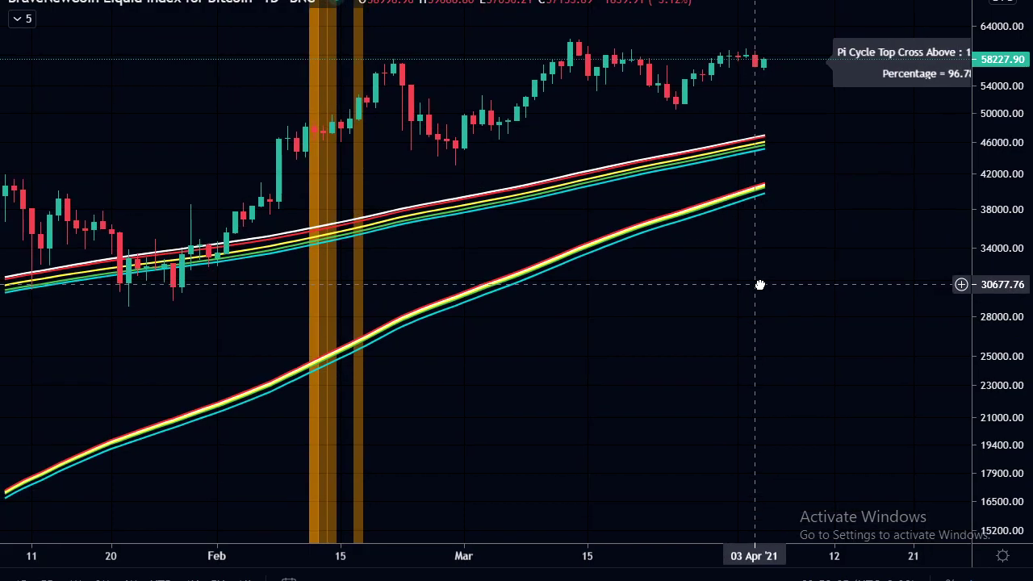
pyautogui.scroll(2, 759, 285)
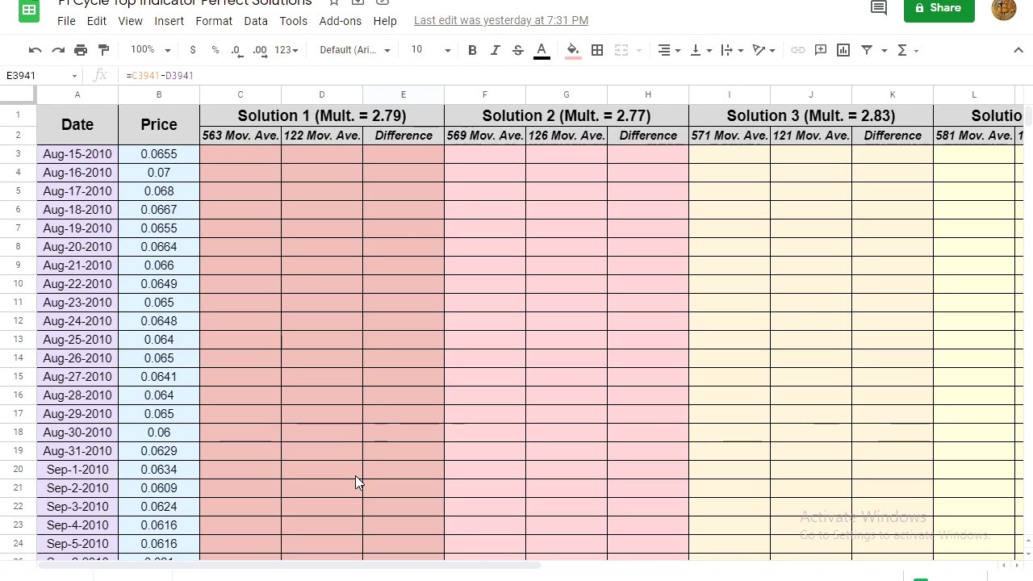
# Scroll the Pi Cycle Top Indicator sheet to row 3795 (Apr-2-2021) and the difference columns.
pyautogui.moveTo(280, 567); pyautogui.dragTo(734, 574)
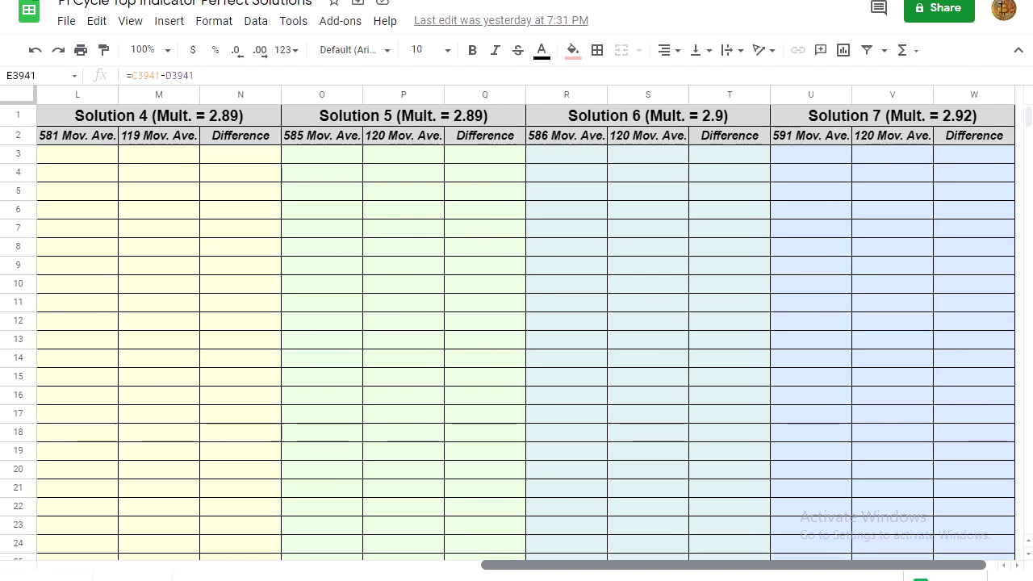
pyautogui.moveTo(731, 574); pyautogui.dragTo(238, 158)
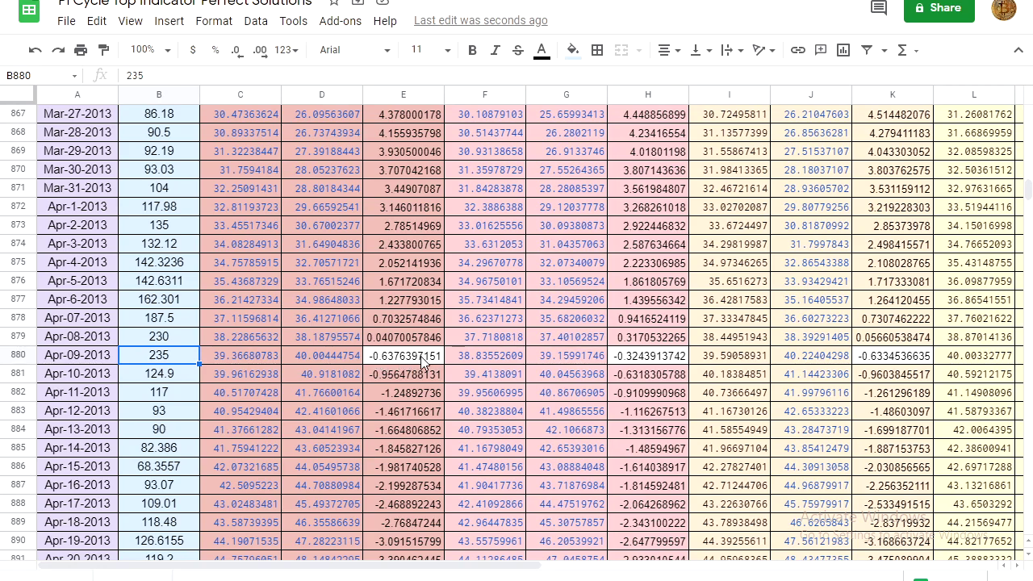
pyautogui.moveTo(385, 570); pyautogui.dragTo(899, 576)
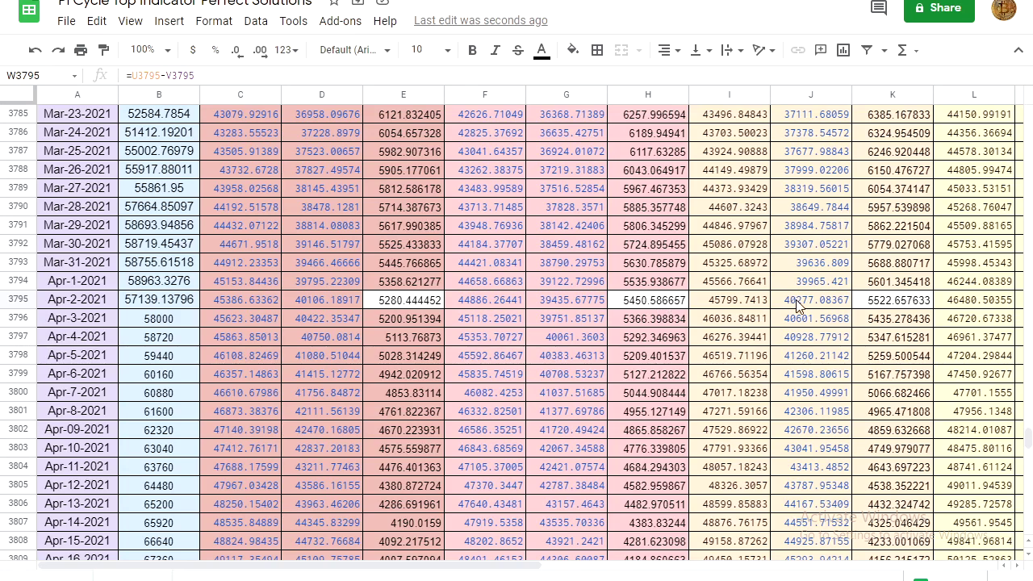
pyautogui.moveTo(369, 573)
pyautogui.mouseDown()
pyautogui.moveTo(817, 573)
pyautogui.moveTo(376, 574)
pyautogui.mouseUp()
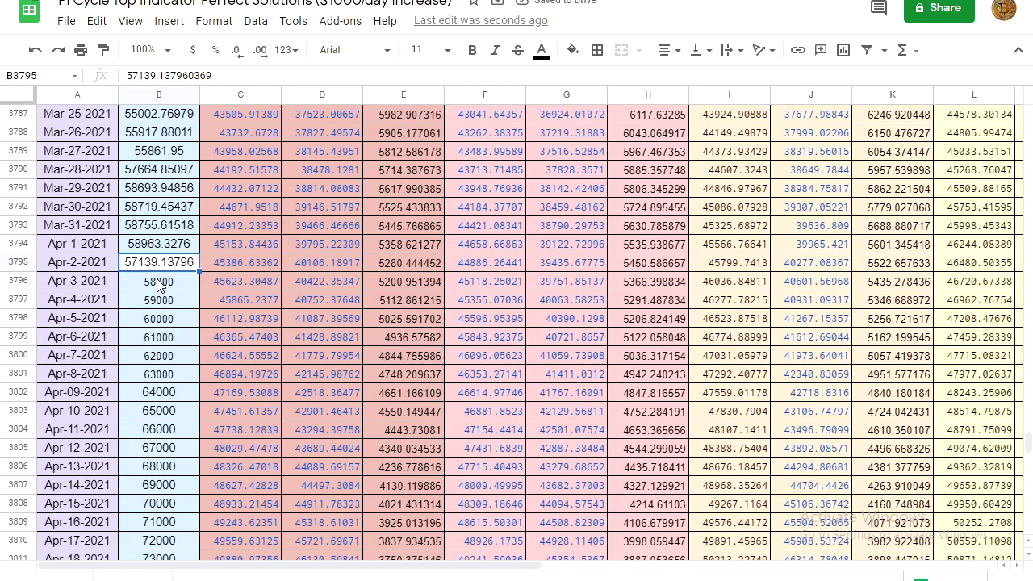
# Check the first projected price 58000 in B3796 and select column E.
pyautogui.click(160, 284)
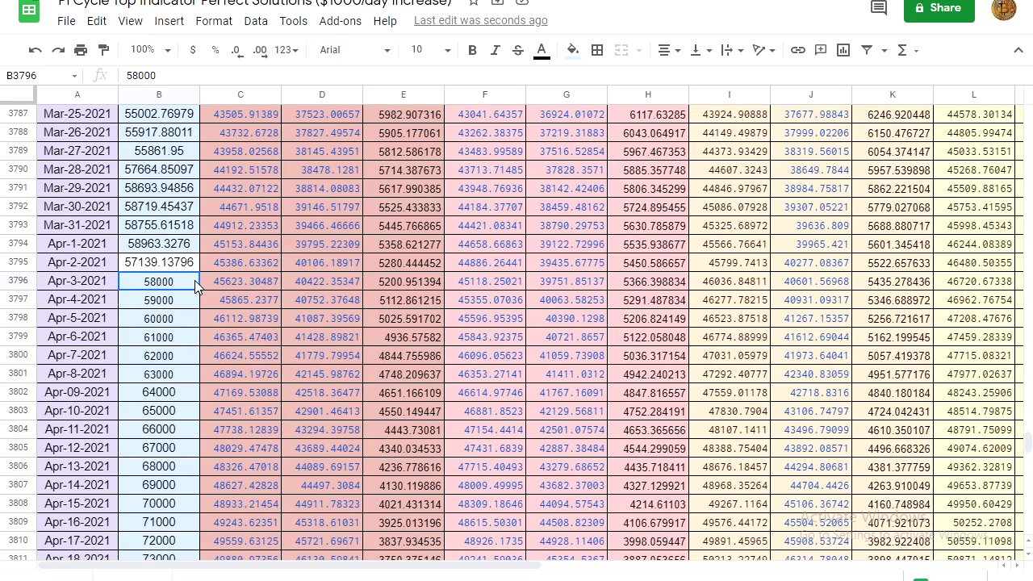
pyautogui.click(398, 280)
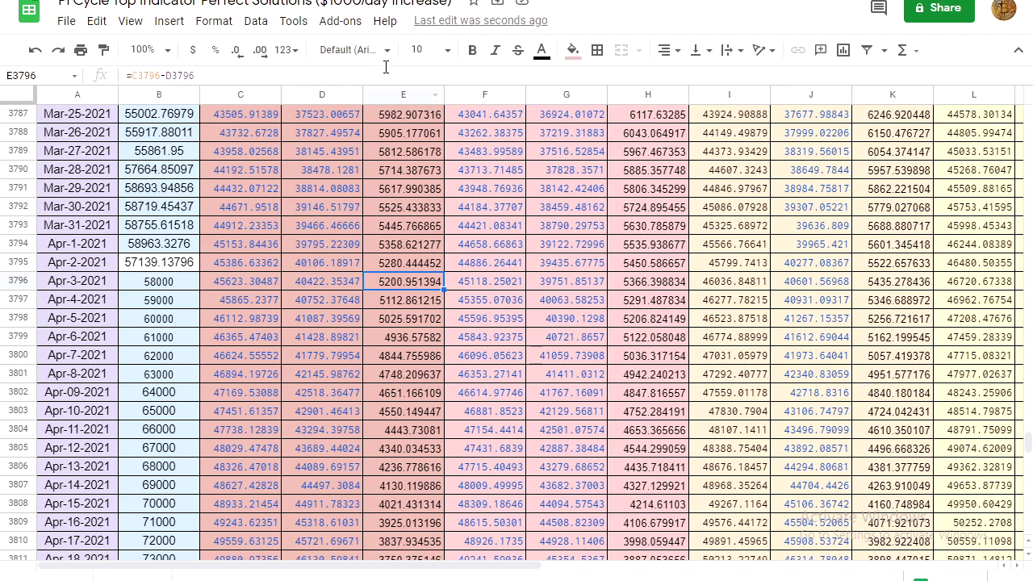
pyautogui.click(400, 94)
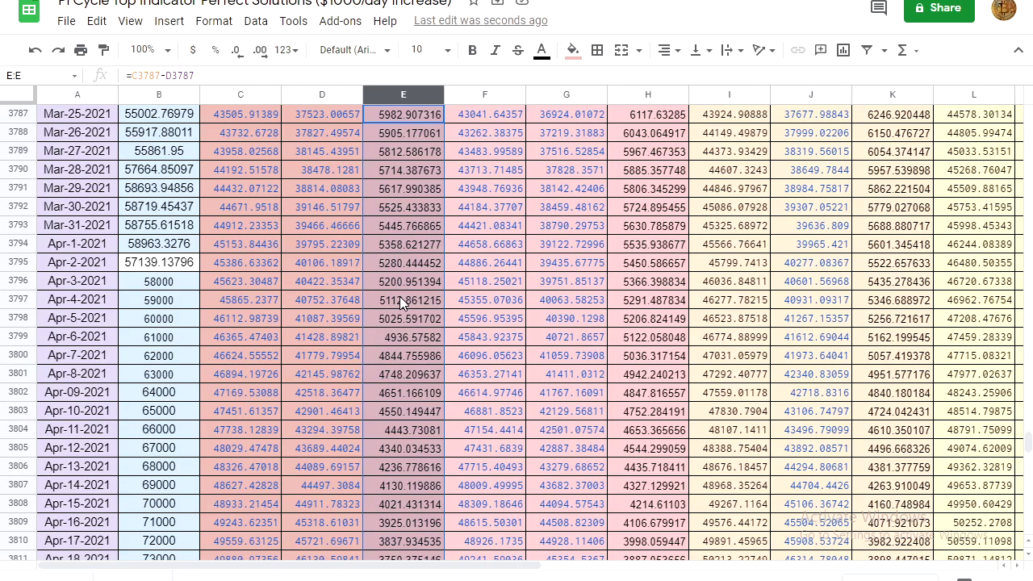
# Locate the first negative difference, -55.83 in E3854 on May-31-2021, and the negative H3855.
pyautogui.scroll(-5, 411, 321)
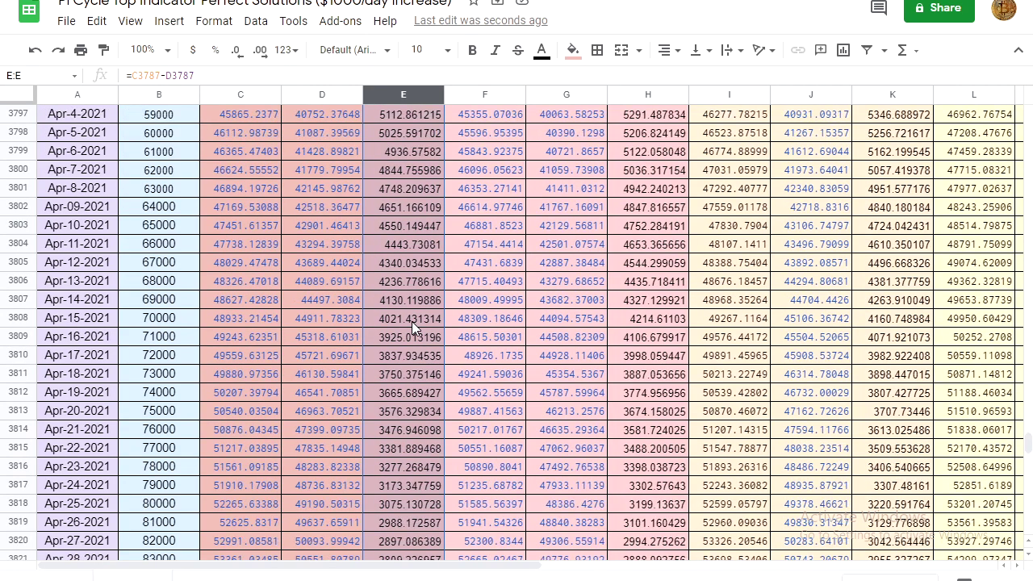
pyautogui.scroll(-6, 411, 321)
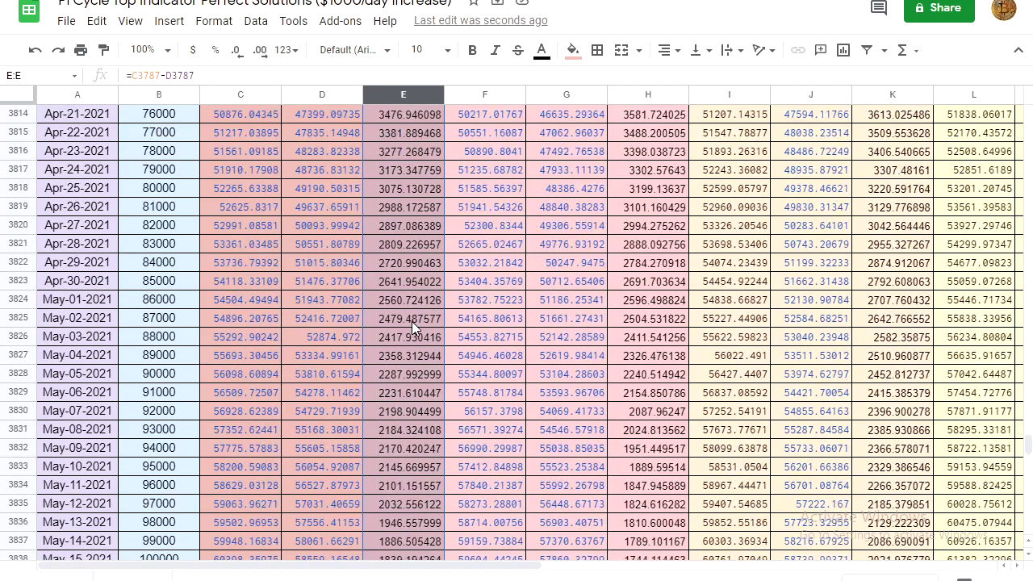
pyautogui.scroll(-1, 407, 331)
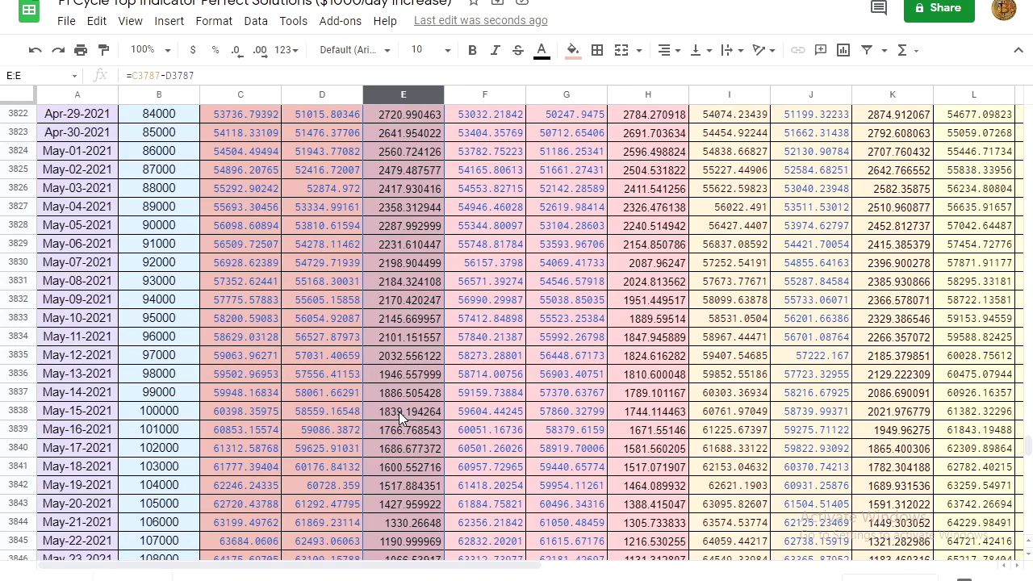
pyautogui.scroll(-4, 408, 413)
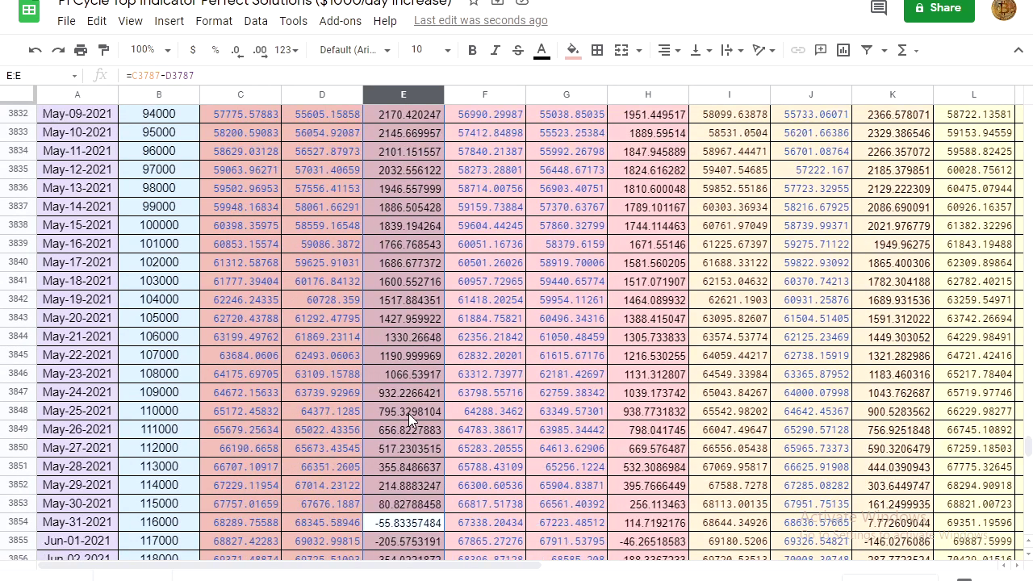
pyautogui.scroll(-1, 408, 413)
pyautogui.click(393, 431)
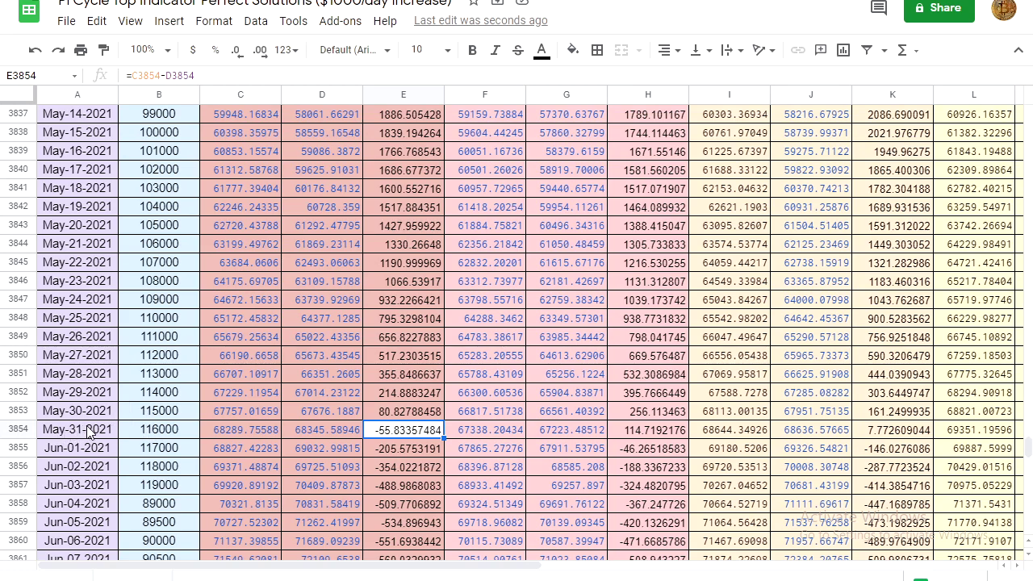
pyautogui.click(638, 452)
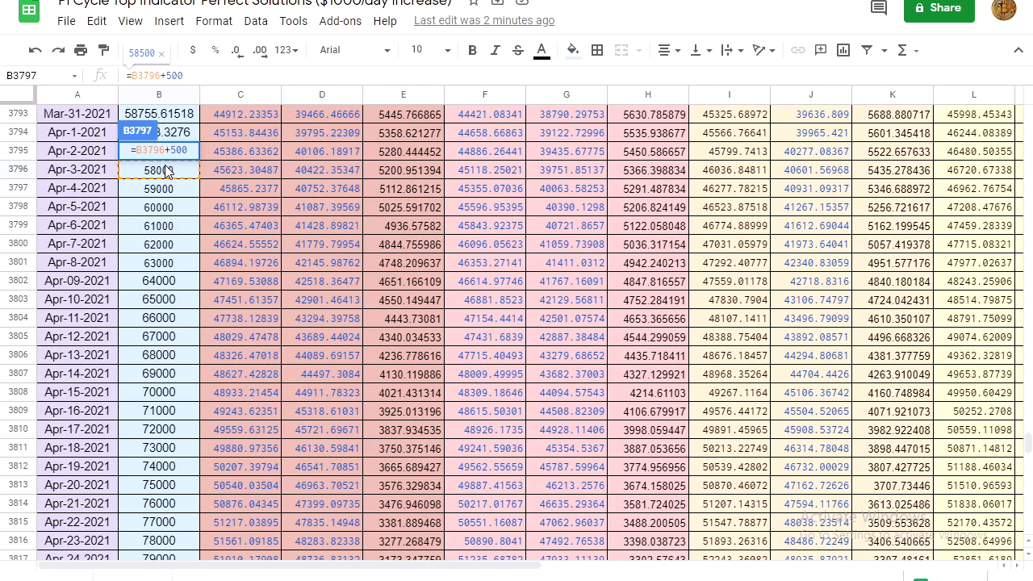
# Apply =B3796+500 from B3797 down column B and select column E.
pyautogui.press('Return')
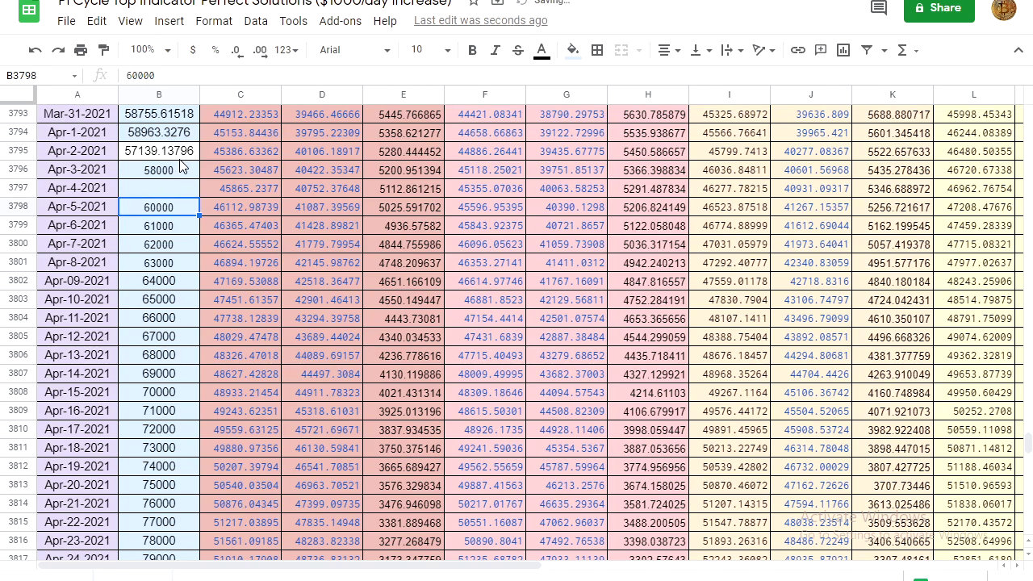
pyautogui.hotkey('ctrl', 'Return')
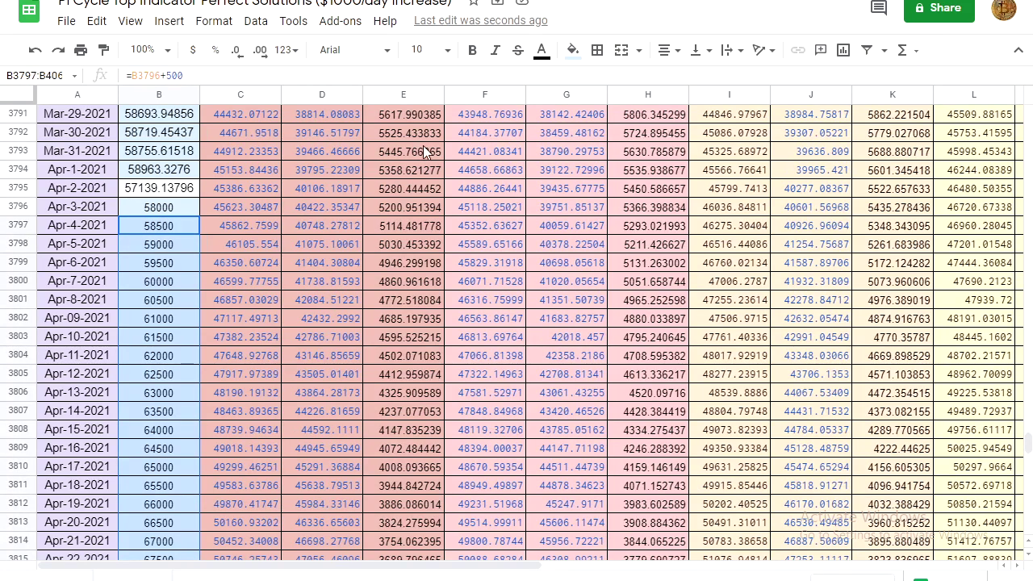
pyautogui.click(401, 95)
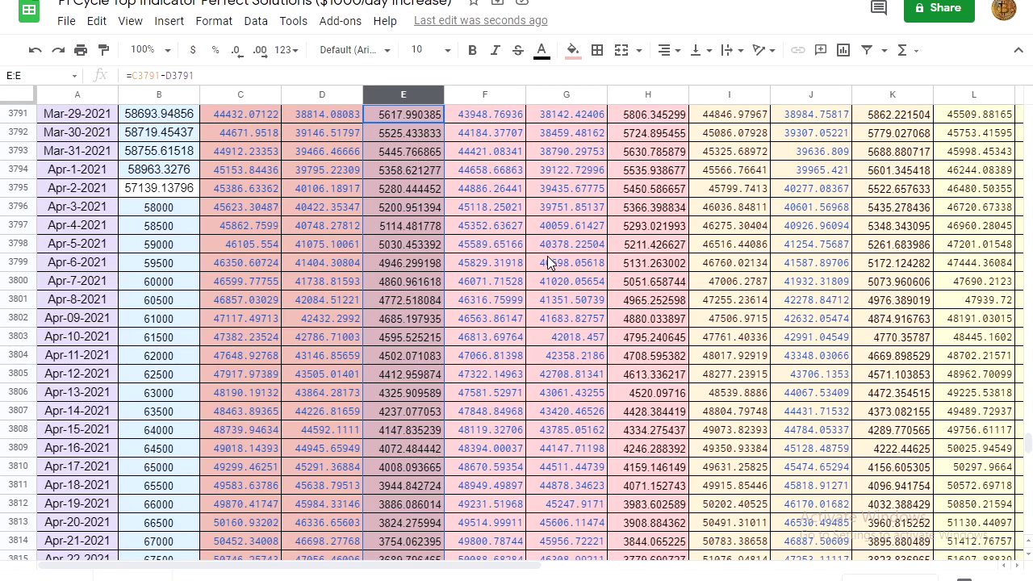
# Review column E differences through 2021 with prices rising 500 per day.
pyautogui.scroll(-3, 394, 275)
pyautogui.scroll(-3, 394, 277)
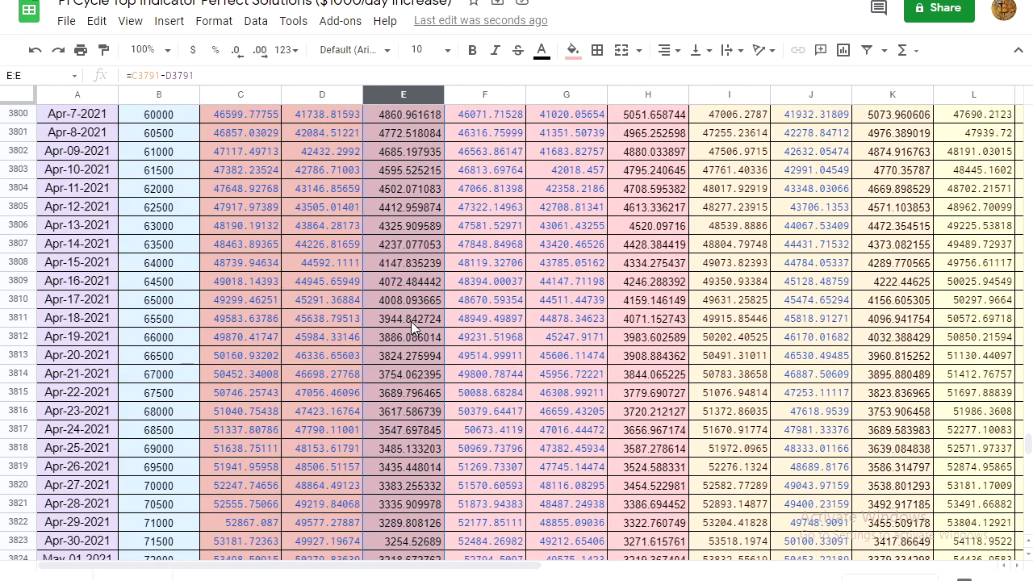
pyautogui.scroll(-13, 408, 386)
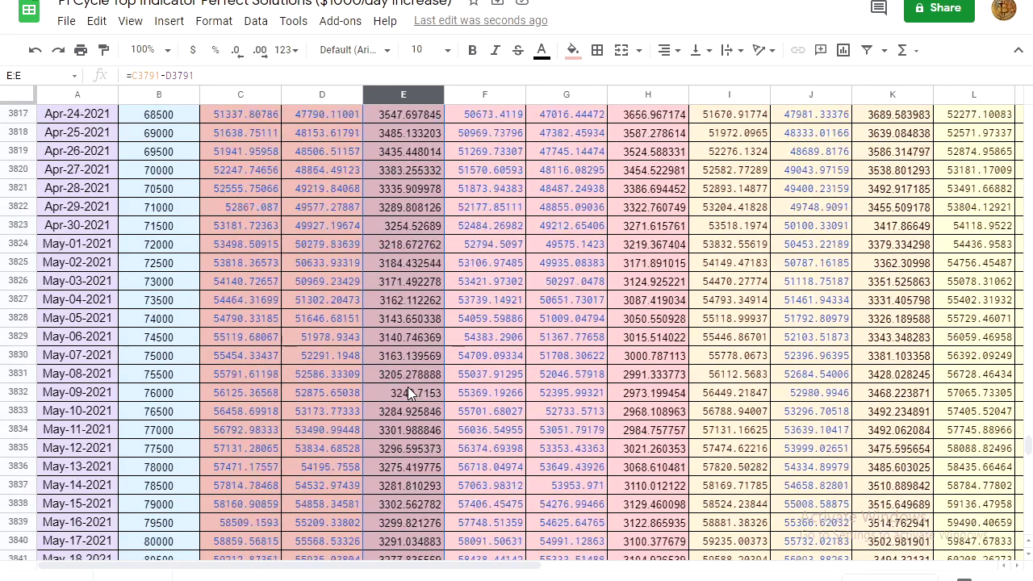
pyautogui.scroll(-3, 408, 386)
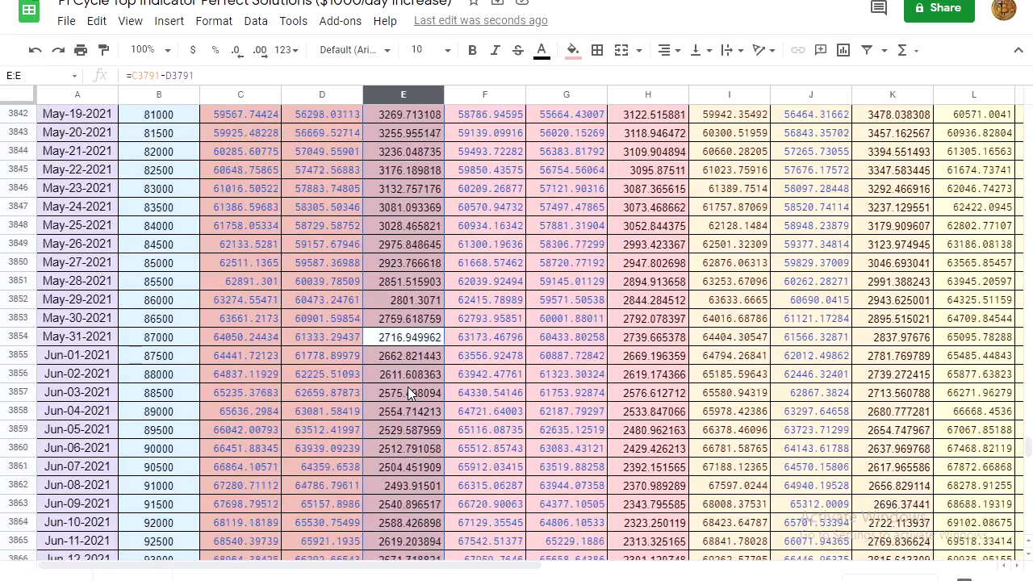
pyautogui.scroll(-7, 401, 376)
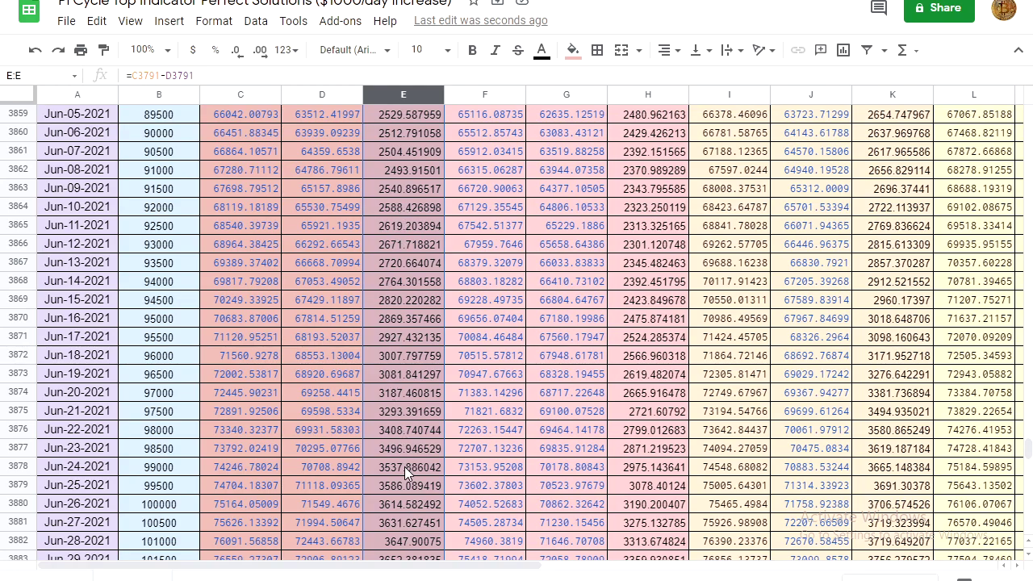
pyautogui.scroll(-5, 398, 440)
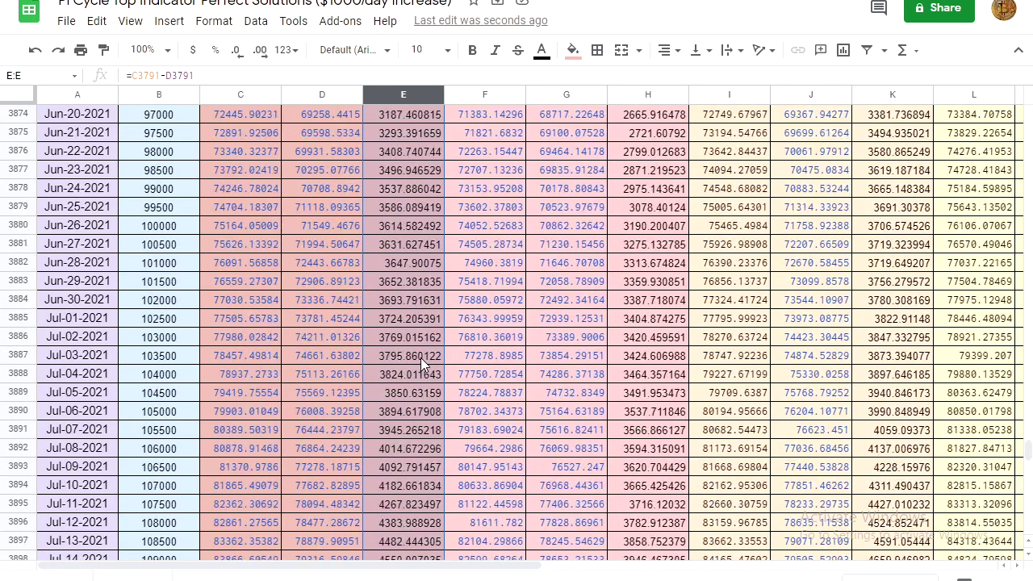
pyautogui.scroll(-3, 420, 357)
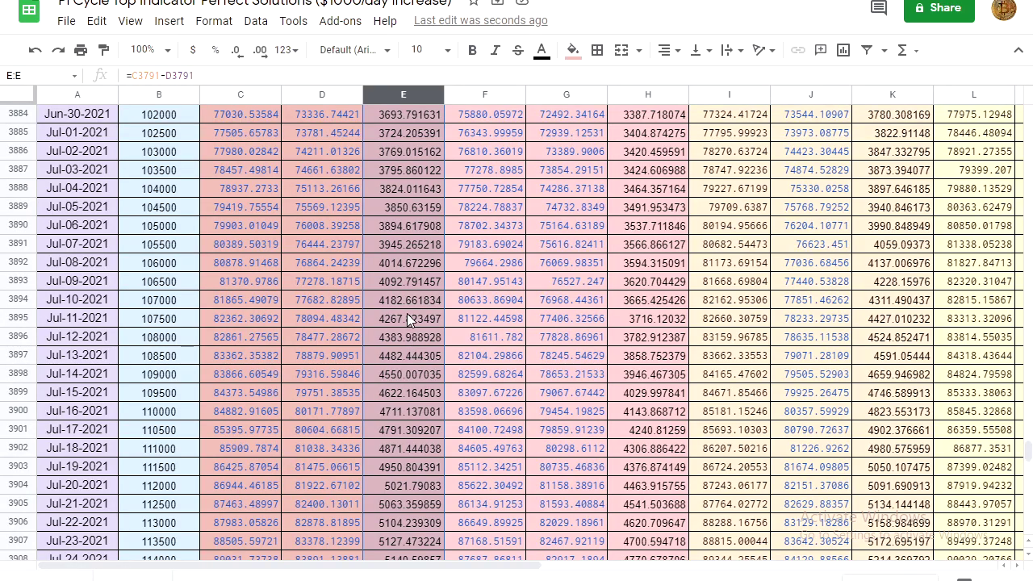
pyautogui.scroll(-4, 403, 323)
pyautogui.scroll(-12, 399, 342)
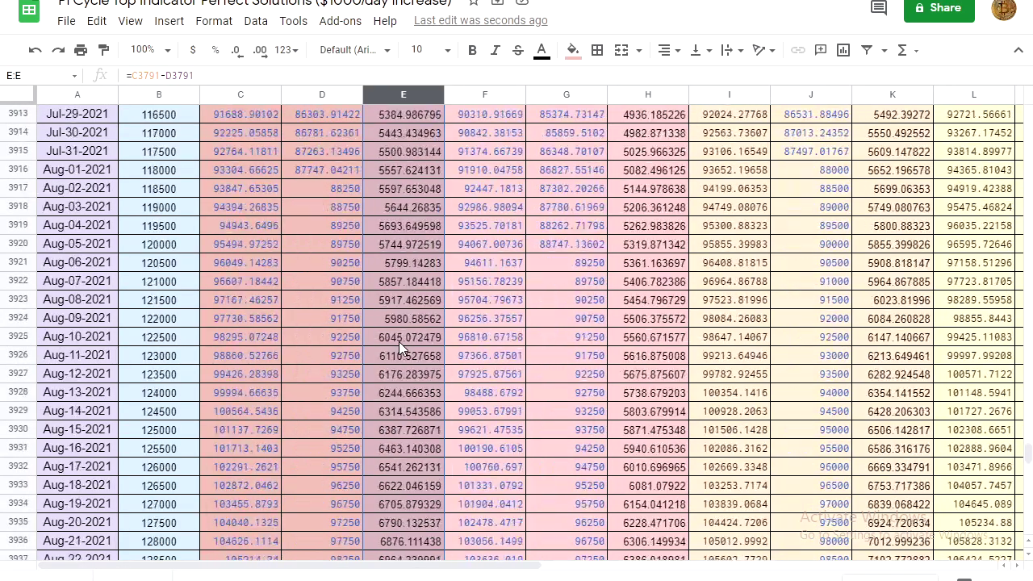
pyautogui.scroll(-6, 399, 342)
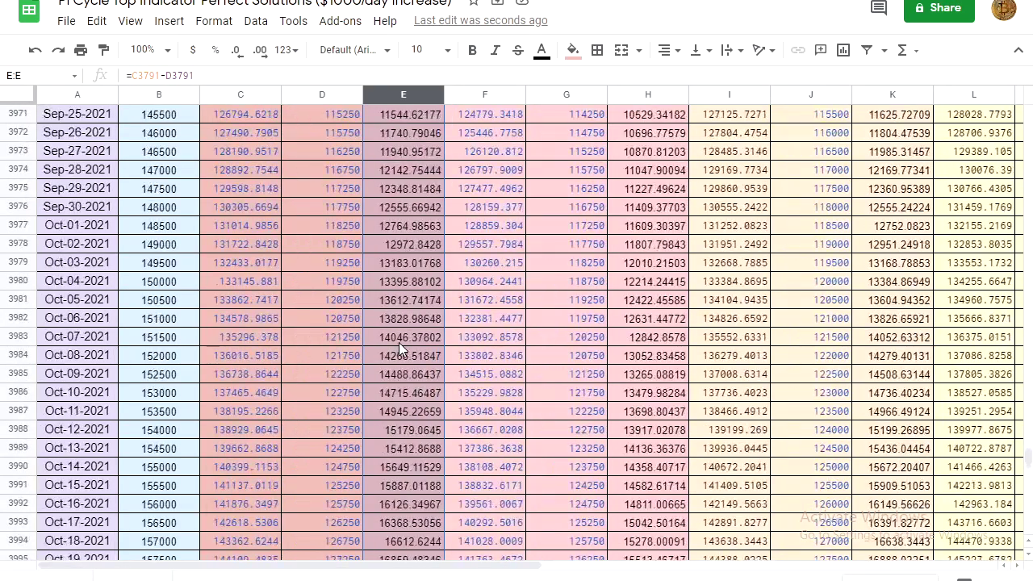
pyautogui.scroll(-11, 399, 342)
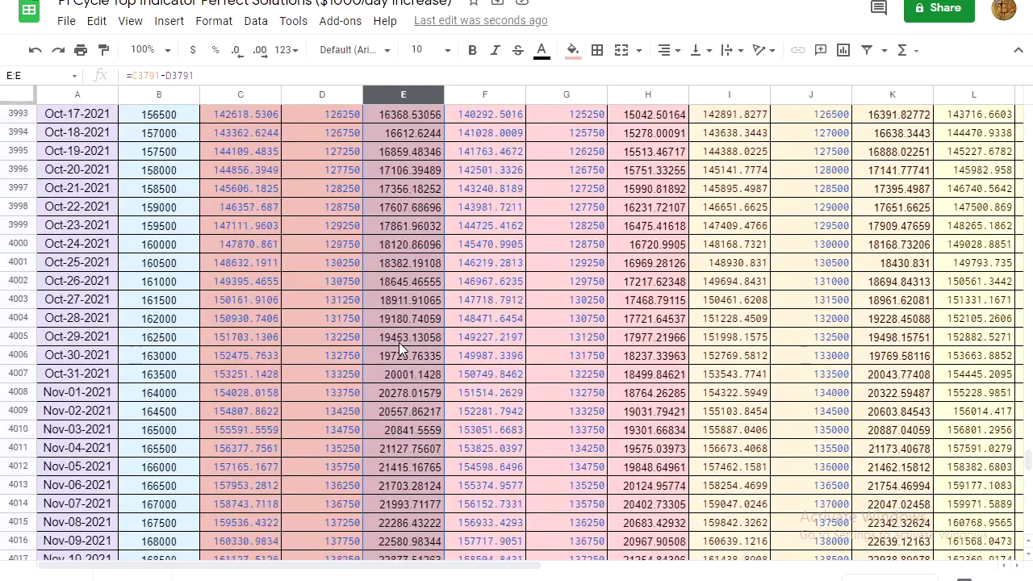
pyautogui.scroll(-3, 398, 342)
pyautogui.scroll(1, 399, 343)
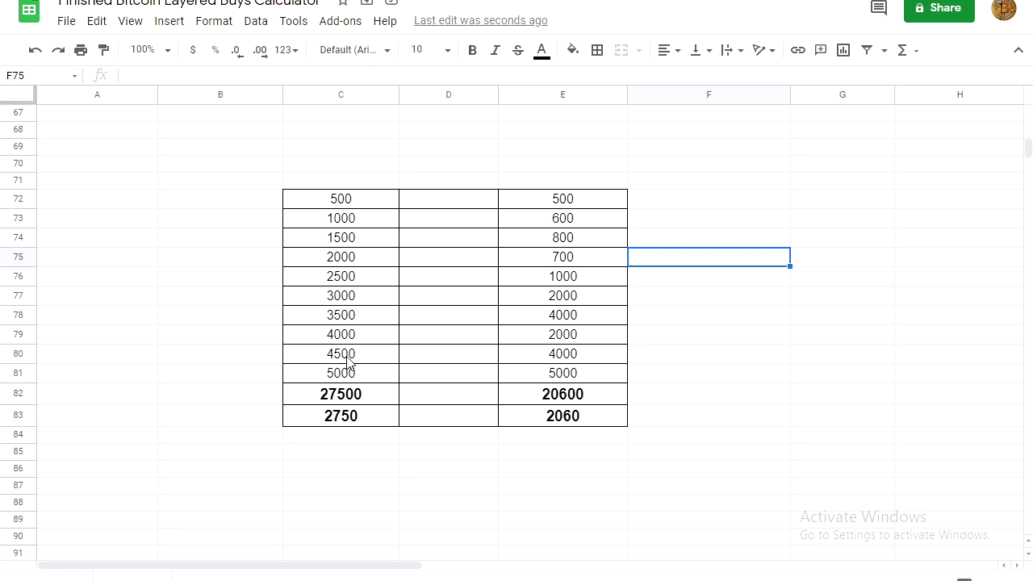
# Inspect the first buy column's SUM and AVERAGE, then the second column's =AVERAGE(E72:E81) of 2060.
pyautogui.click(359, 400)
pyautogui.click(350, 418)
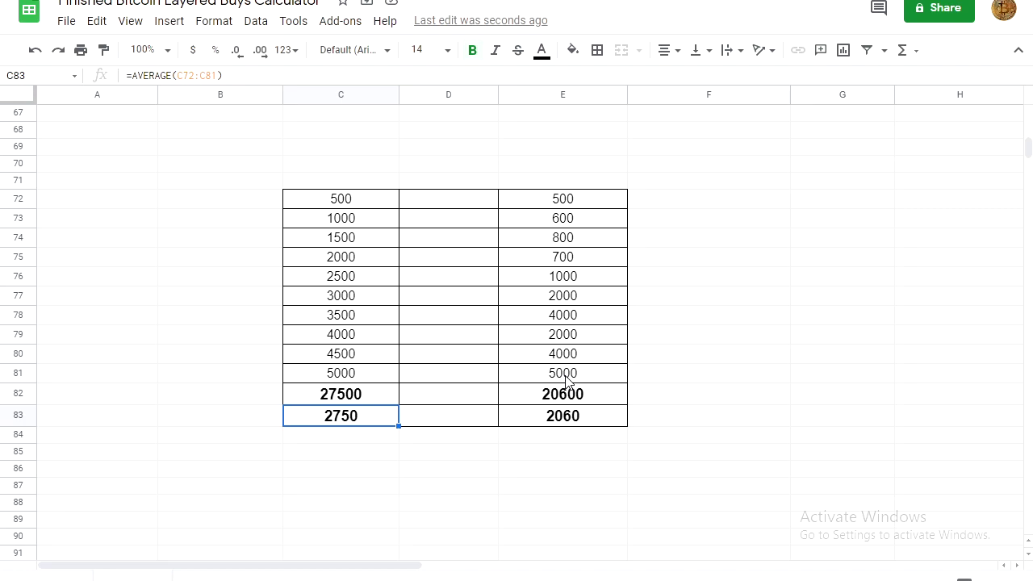
pyautogui.click(563, 420)
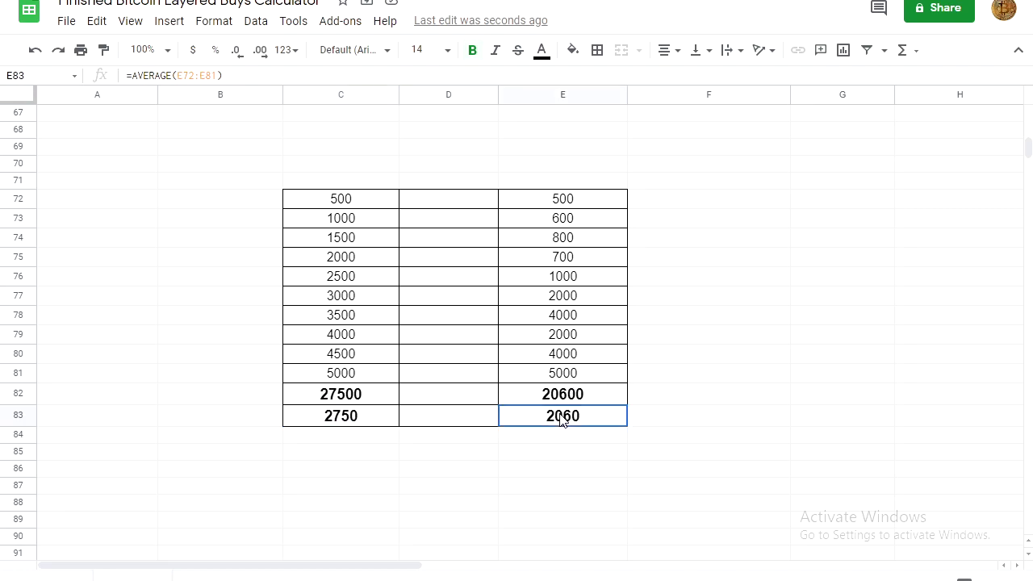